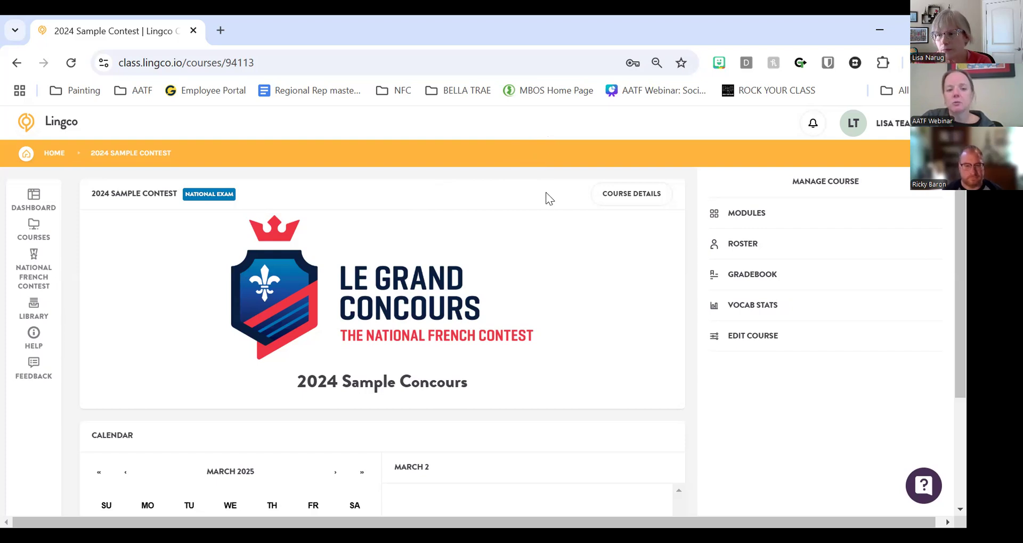
- Start a Lingco support chat from the help button, then close the chat window
{"action": "left_click", "coordinate": [925, 489]}
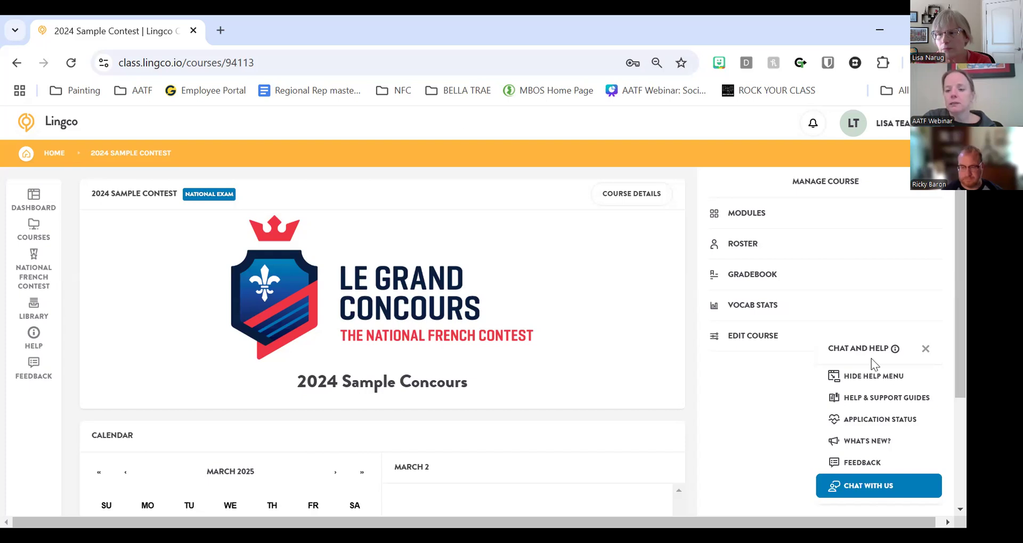
{"action": "left_click", "coordinate": [875, 485]}
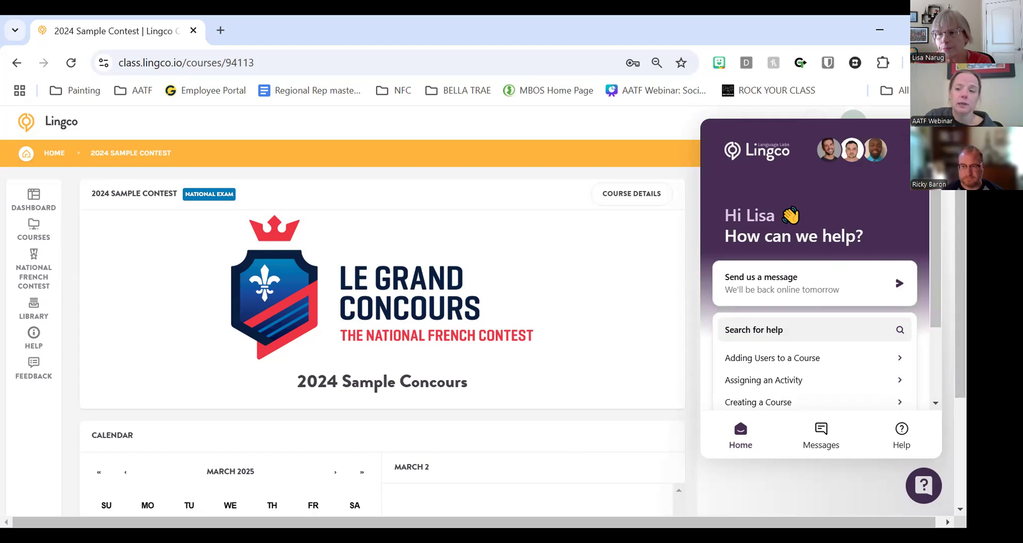
{"action": "left_click", "coordinate": [909, 158]}
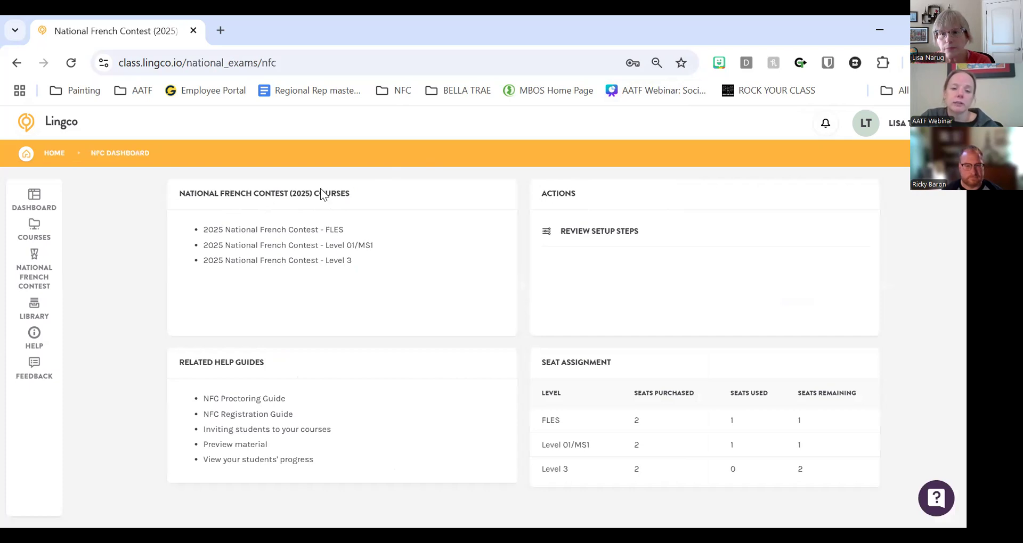
- Open the 2025 Level 01/MS1 contest course and view its modules
{"action": "left_click", "coordinate": [308, 246]}
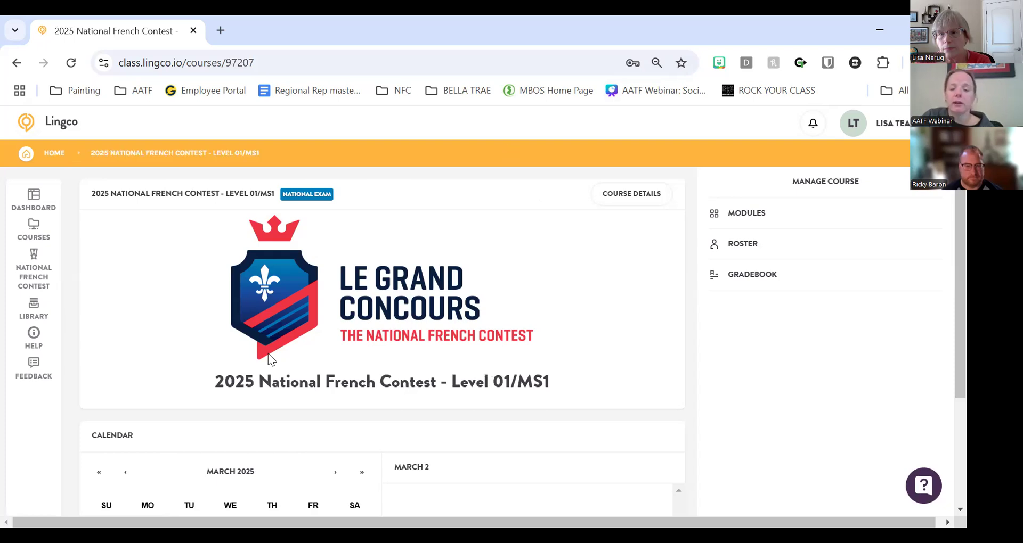
{"action": "left_click", "coordinate": [746, 216]}
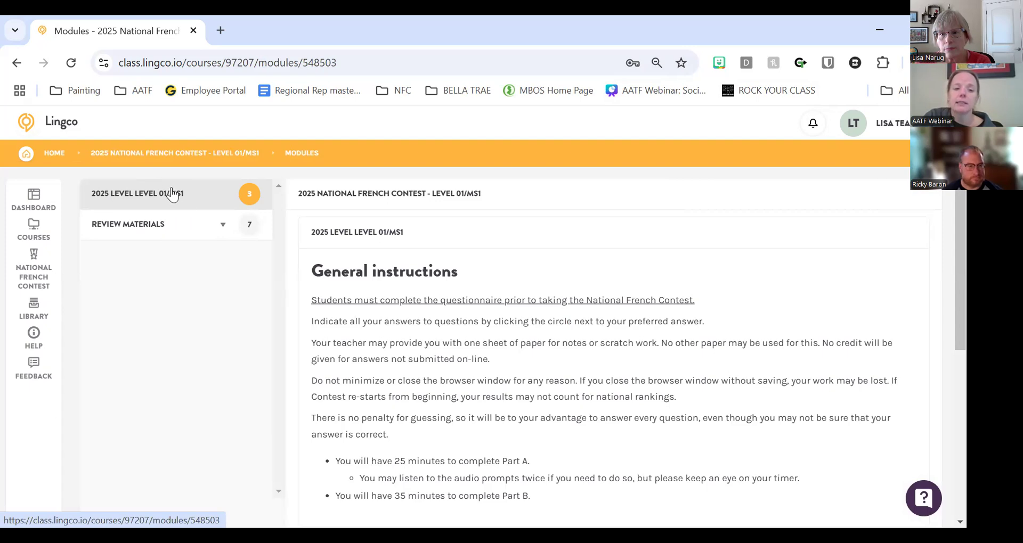
{"action": "scroll", "coordinate": [544, 269], "scroll_direction": "down", "scroll_amount": 3}
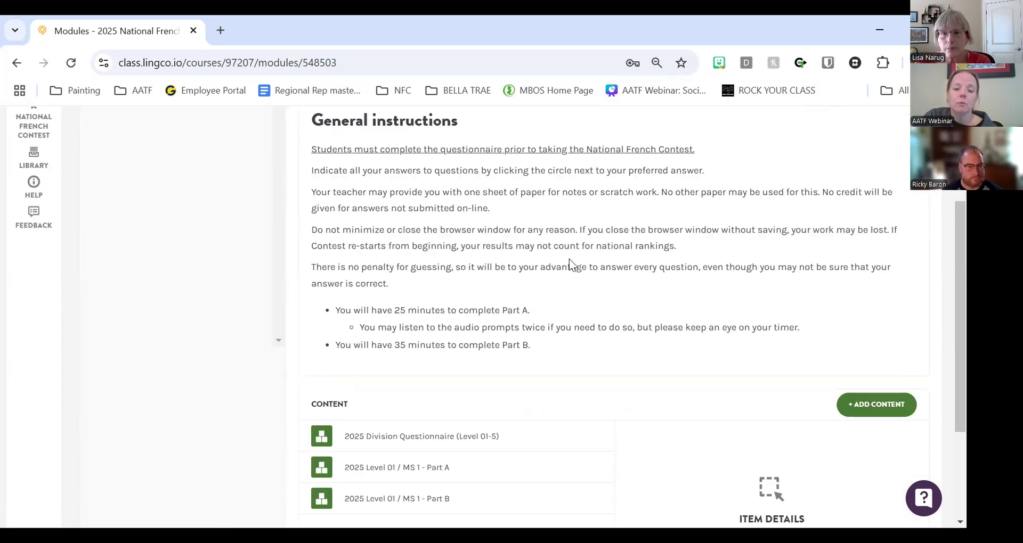
{"action": "scroll", "coordinate": [417, 341], "scroll_direction": "up", "scroll_amount": 3}
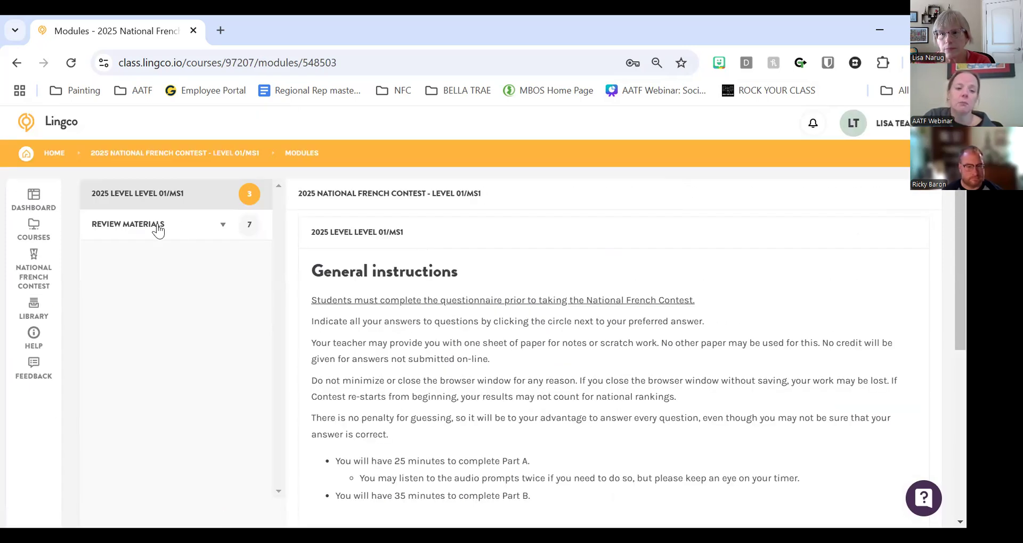
- Expand Review Materials and show the Level 01 Review past exams
{"action": "left_click", "coordinate": [216, 226]}
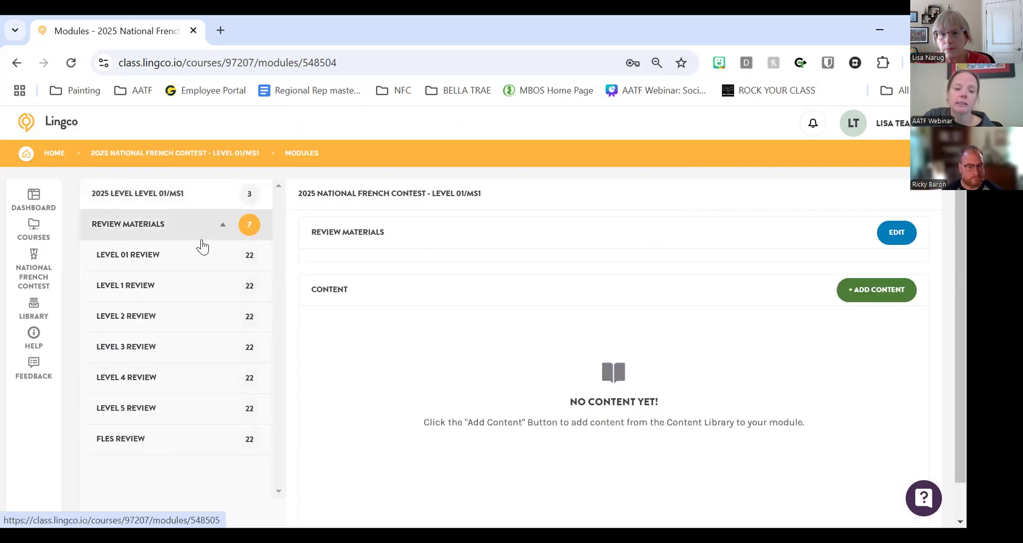
{"action": "left_click", "coordinate": [161, 265]}
{"action": "scroll", "coordinate": [414, 277], "scroll_direction": "down", "scroll_amount": 9}
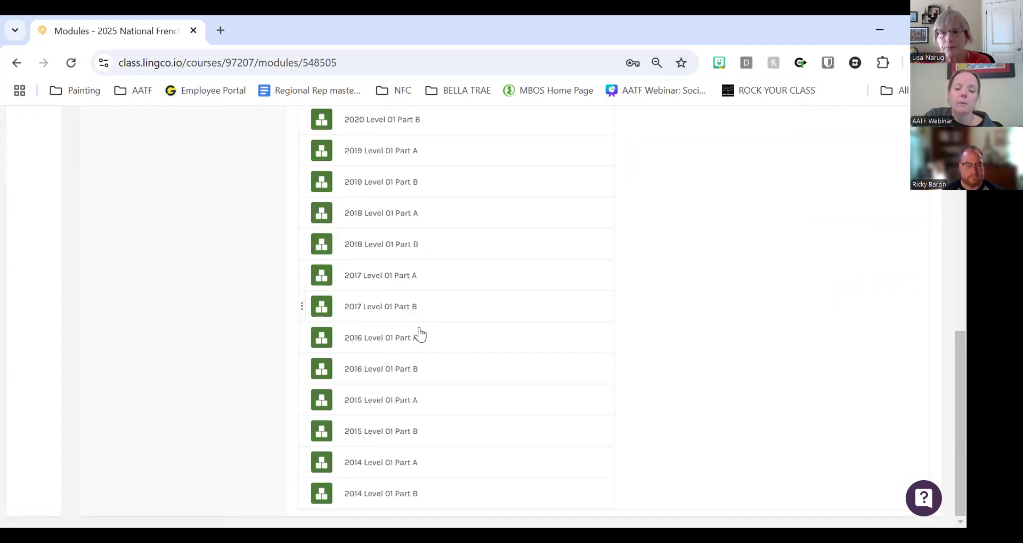
{"action": "scroll", "coordinate": [447, 221], "scroll_direction": "up", "scroll_amount": 9}
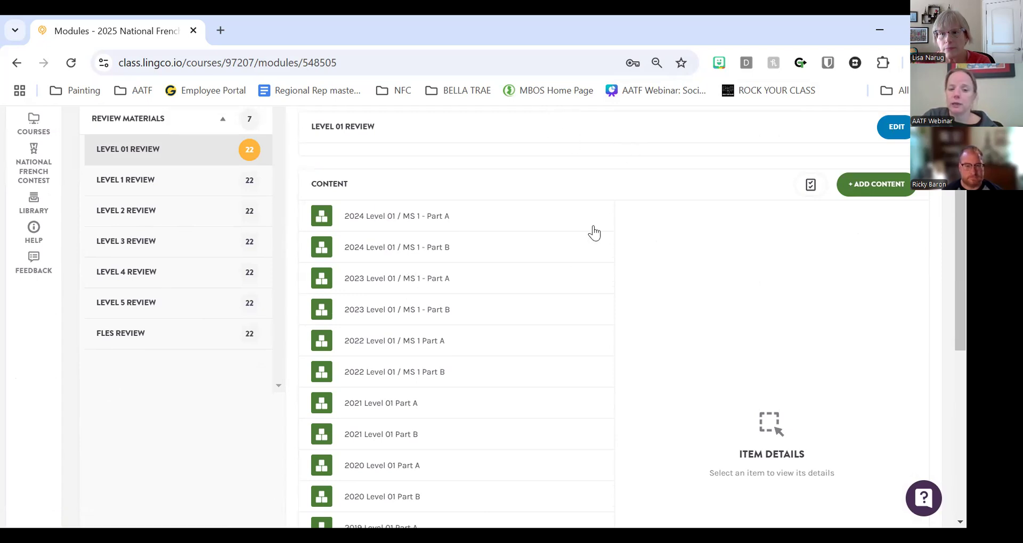
{"action": "scroll", "coordinate": [515, 247], "scroll_direction": "up", "scroll_amount": 2}
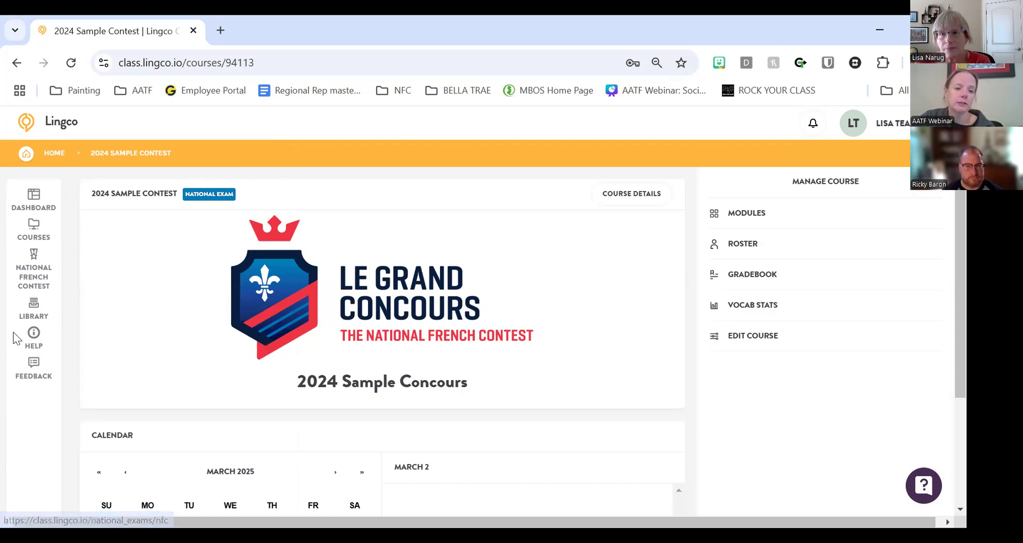
- Open the 2025 Level 3 contest course roster from the National French Contest dashboard
{"action": "left_click", "coordinate": [41, 269]}
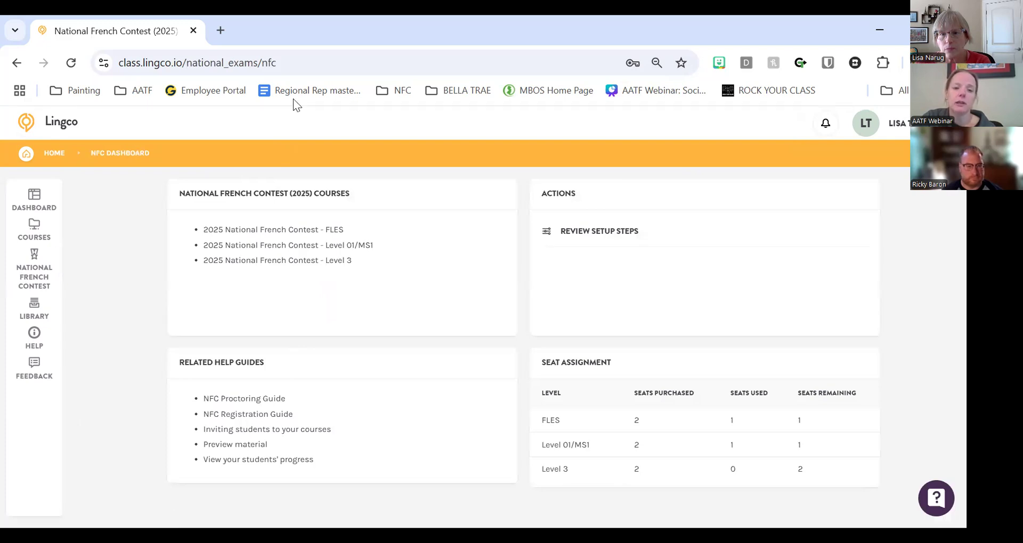
{"action": "left_click", "coordinate": [267, 261]}
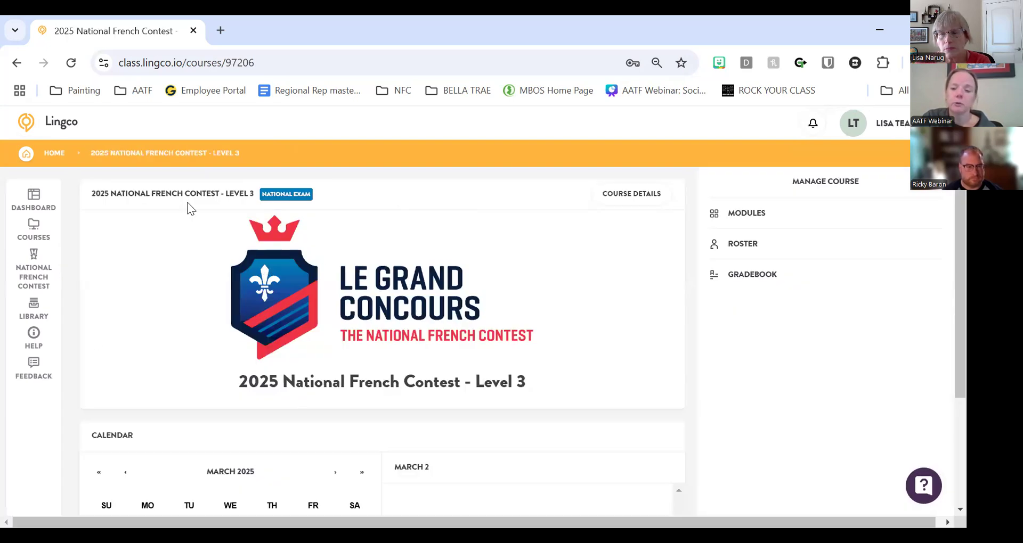
{"action": "left_click", "coordinate": [748, 246]}
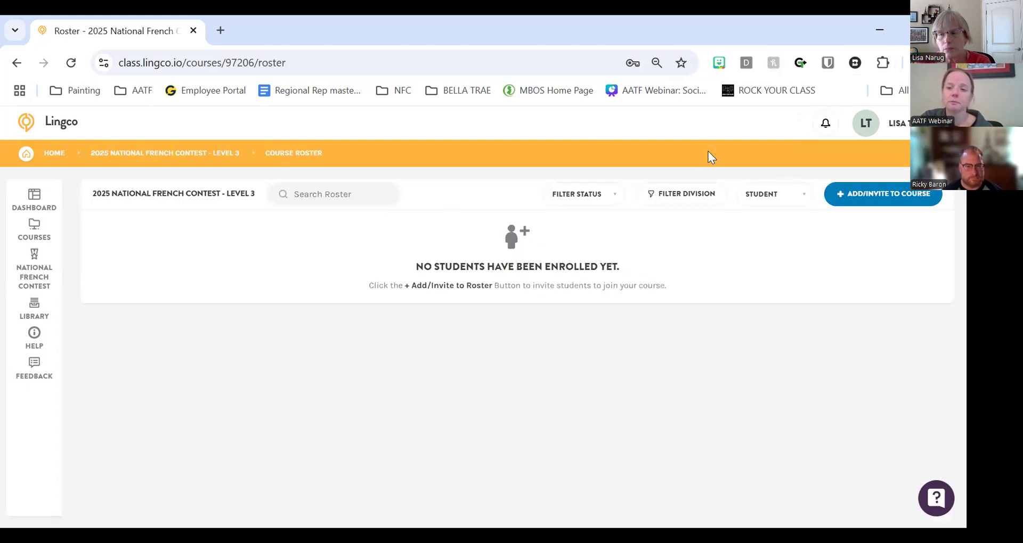
- Bring up the student invite options, toggle the course code, and cancel without inviting
{"action": "left_click", "coordinate": [837, 186]}
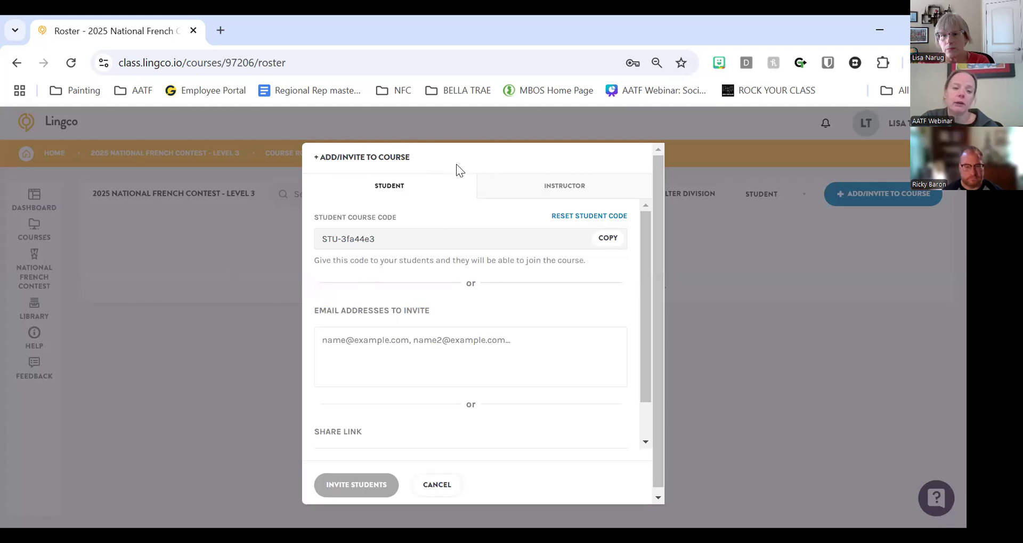
{"action": "left_click", "coordinate": [369, 244]}
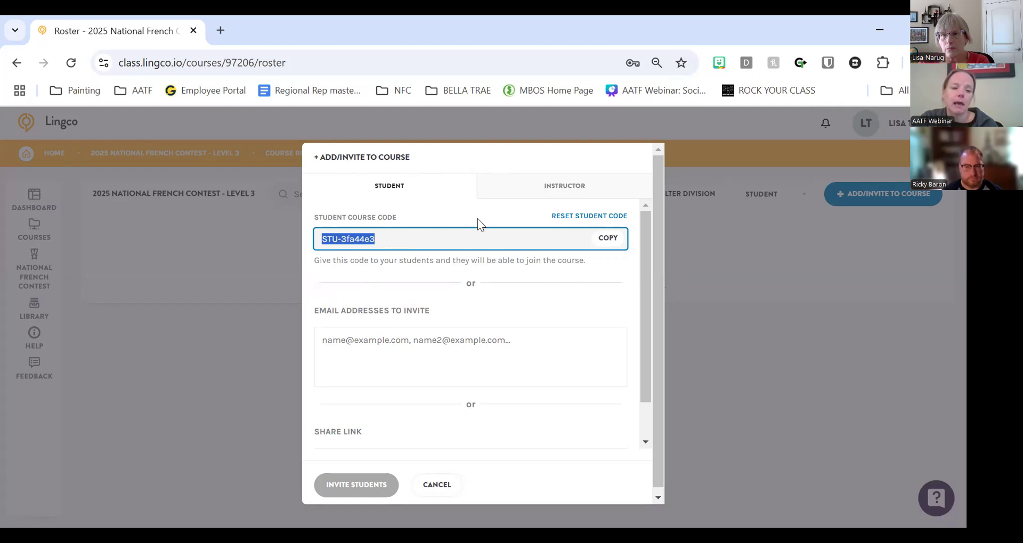
{"action": "left_click", "coordinate": [477, 218]}
{"action": "left_click", "coordinate": [426, 485]}
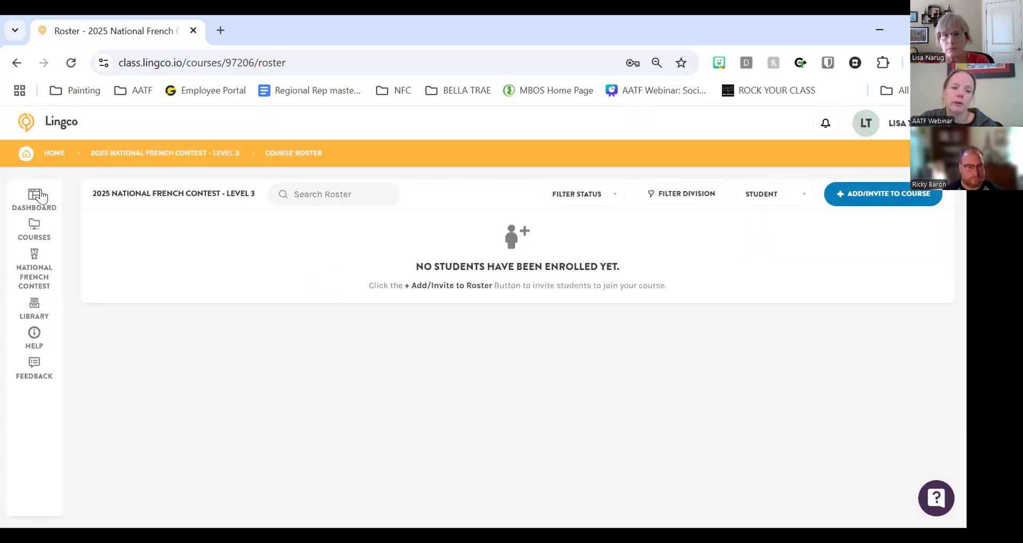
{"action": "left_click", "coordinate": [36, 198]}
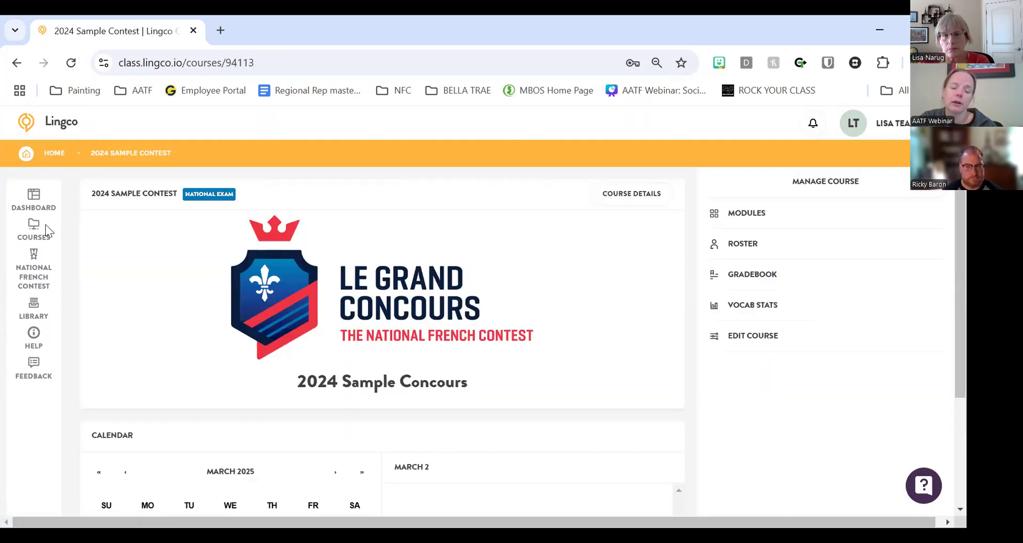
{"action": "left_click", "coordinate": [40, 232]}
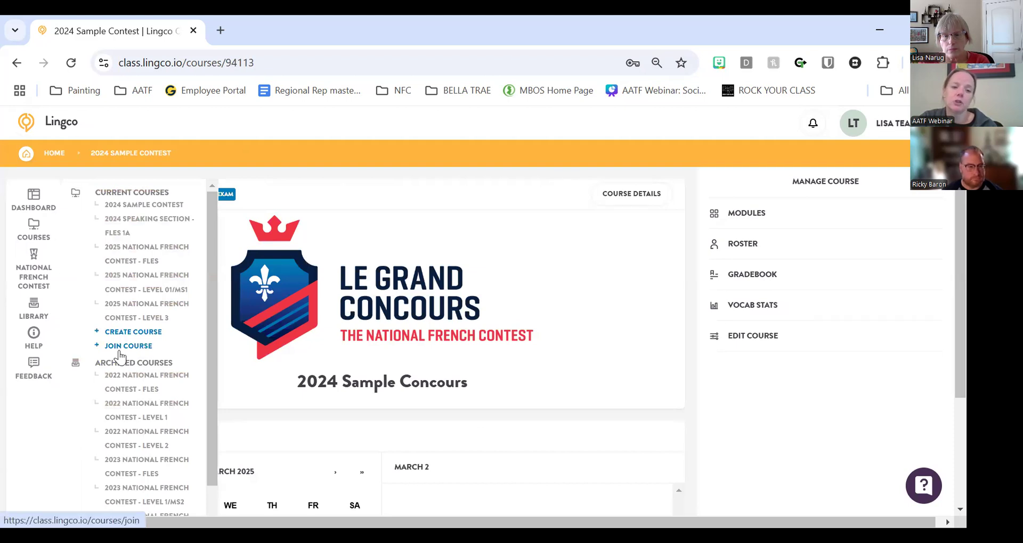
{"action": "left_click", "coordinate": [35, 208]}
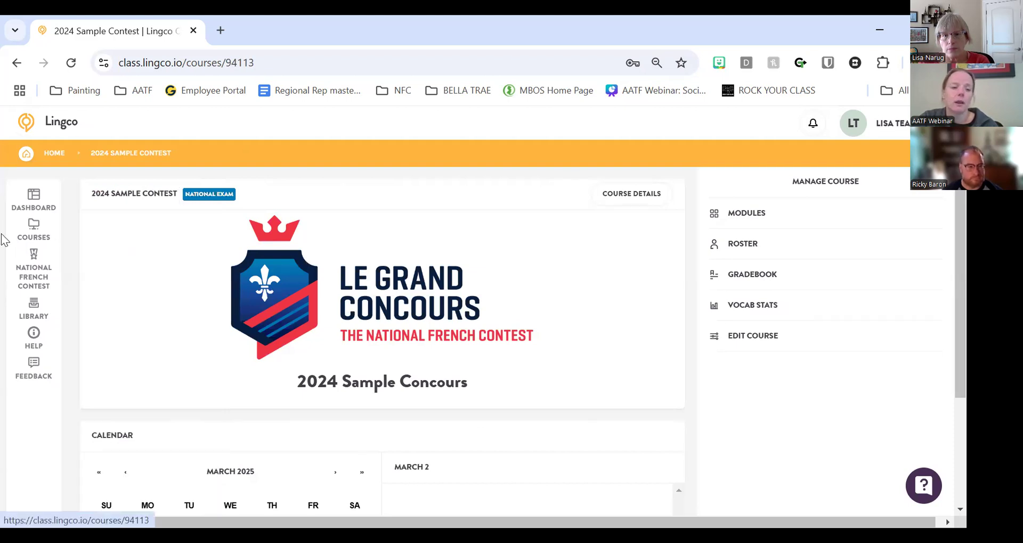
{"action": "left_click", "coordinate": [34, 269]}
{"action": "left_click", "coordinate": [365, 237]}
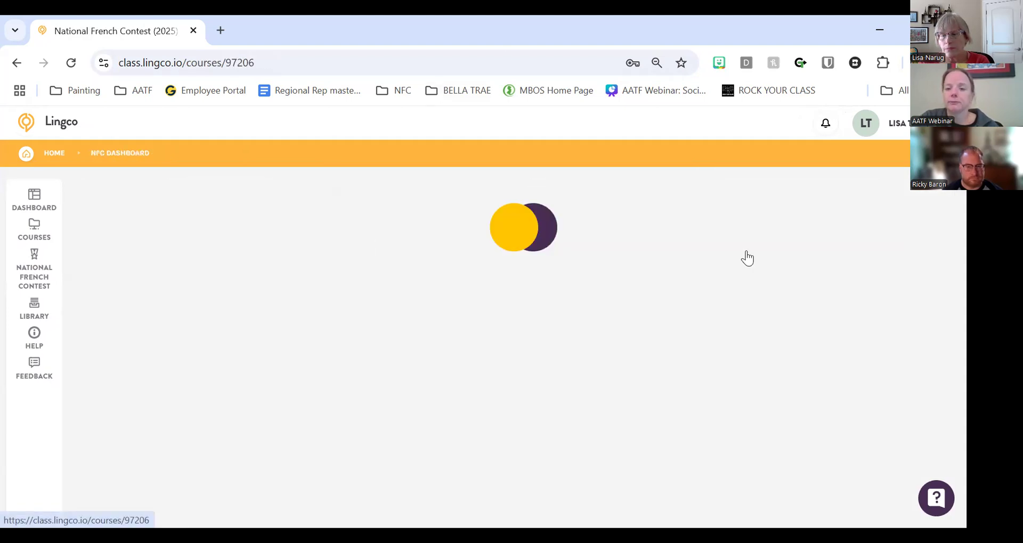
{"action": "left_click", "coordinate": [862, 194]}
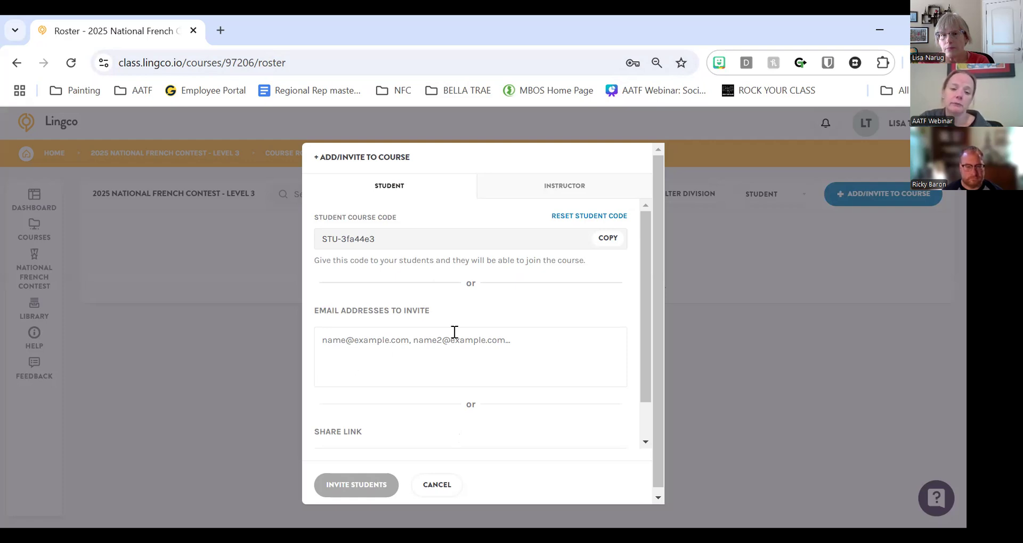
{"action": "scroll", "coordinate": [455, 346], "scroll_direction": "down", "scroll_amount": 1}
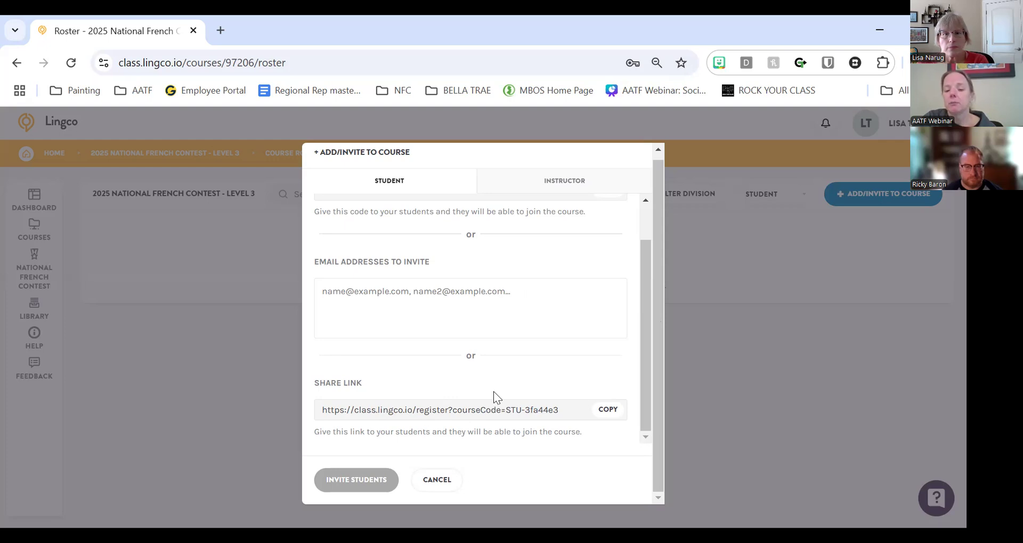
{"action": "left_click", "coordinate": [446, 481]}
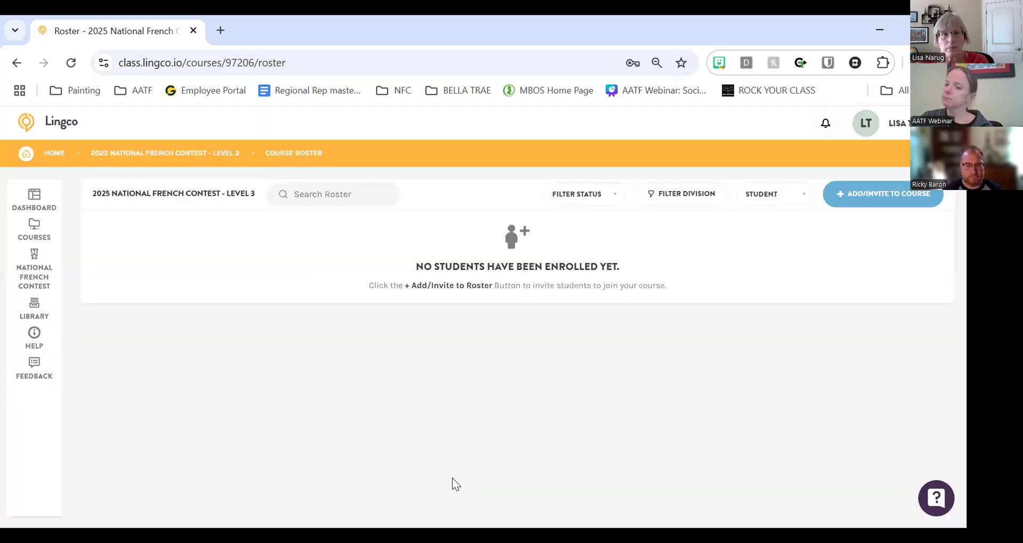
- Open the 2024 Sample Contest course roster, then go to the National French Contest dashboard
{"action": "left_click", "coordinate": [139, 151]}
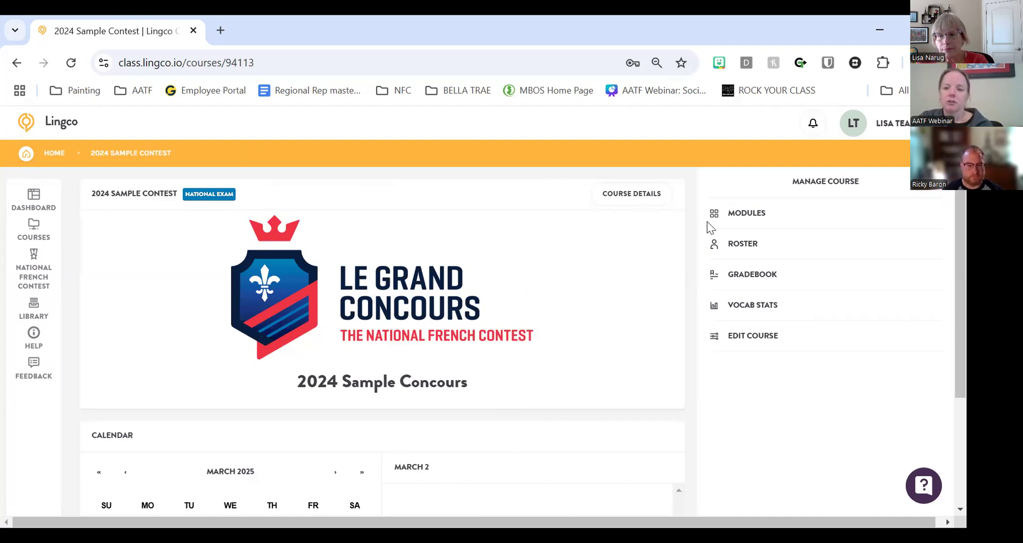
{"action": "left_click", "coordinate": [746, 254]}
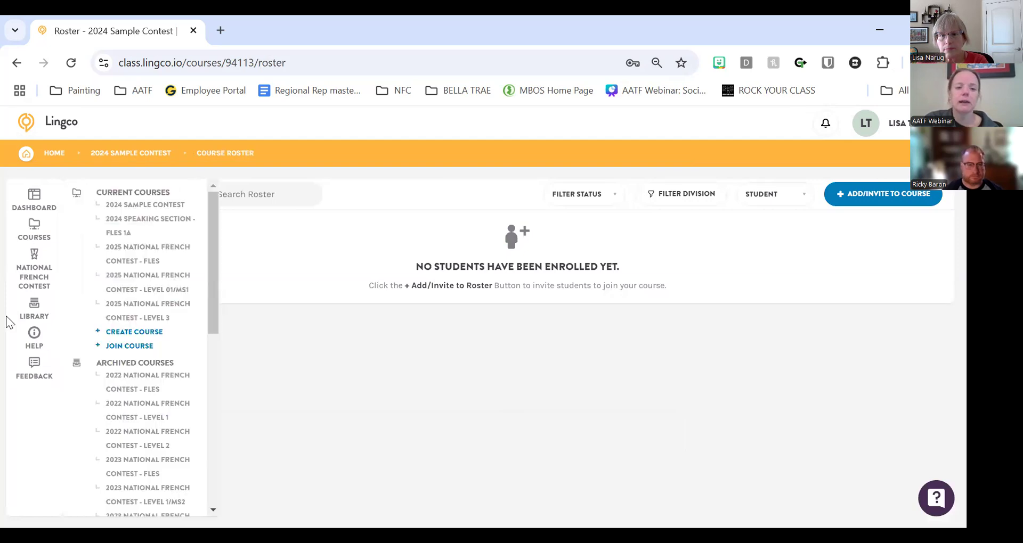
{"action": "left_click", "coordinate": [42, 272]}
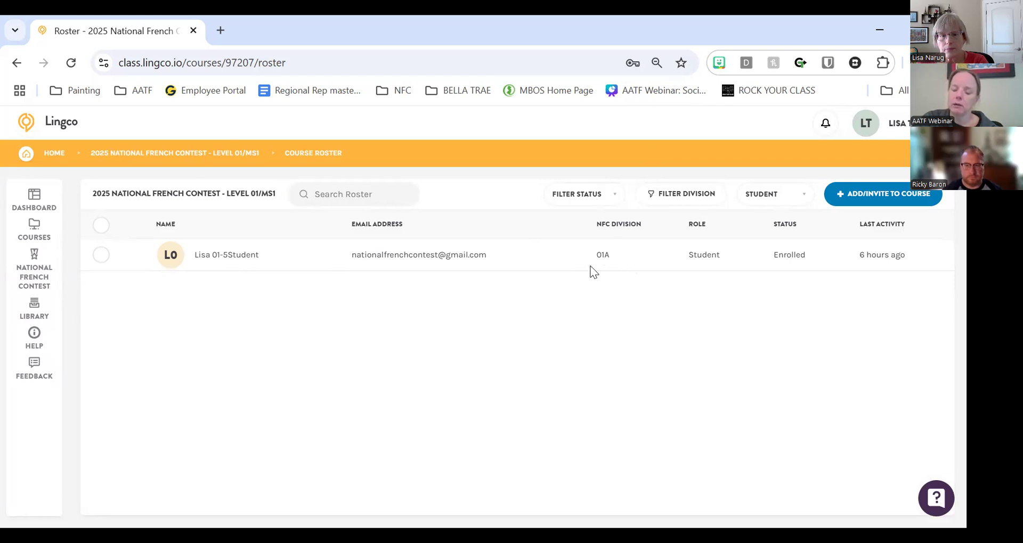
- Select the enrolled student, view the NFC division list unchanged, and return to the dashboard
{"action": "left_click", "coordinate": [99, 257]}
{"action": "left_click", "coordinate": [741, 202]}
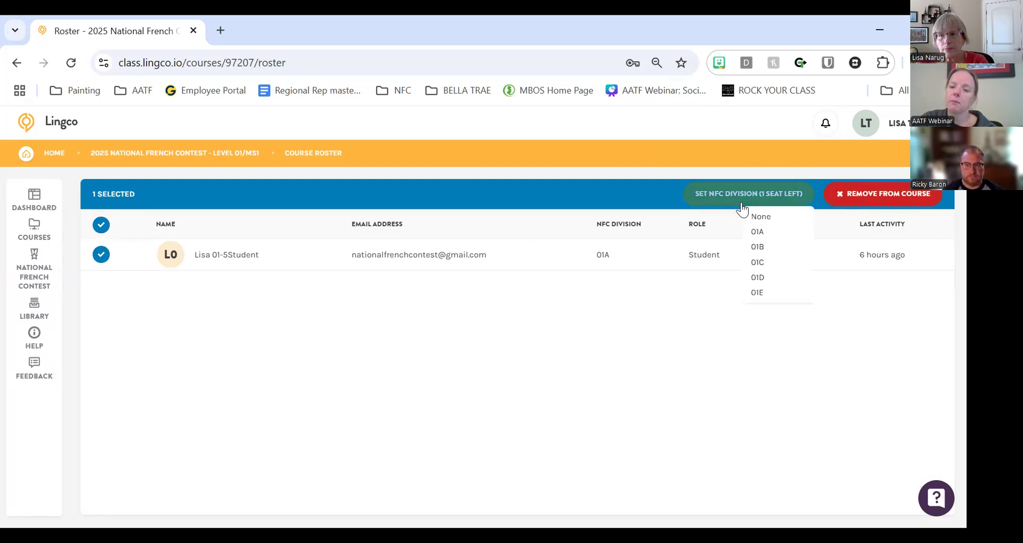
{"action": "left_click", "coordinate": [666, 322]}
{"action": "left_click", "coordinate": [101, 226]}
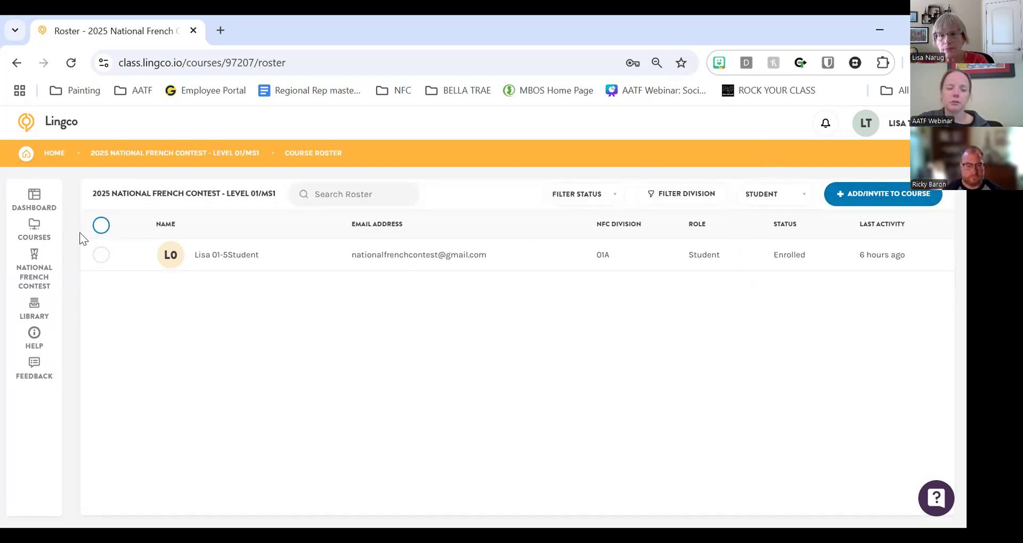
{"action": "left_click", "coordinate": [30, 283]}
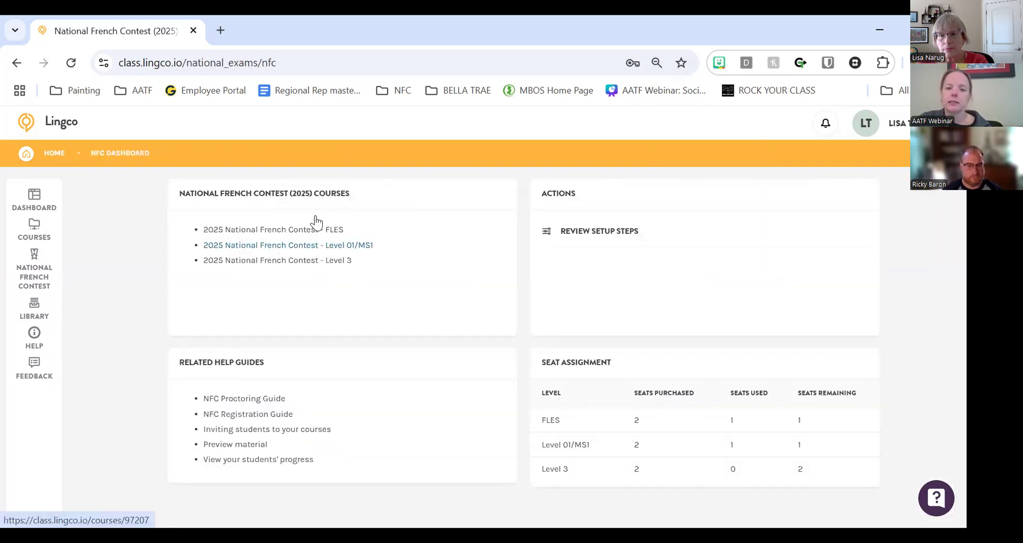
- Open the 2025 Level 3 contest course's modules
{"action": "left_click", "coordinate": [315, 261]}
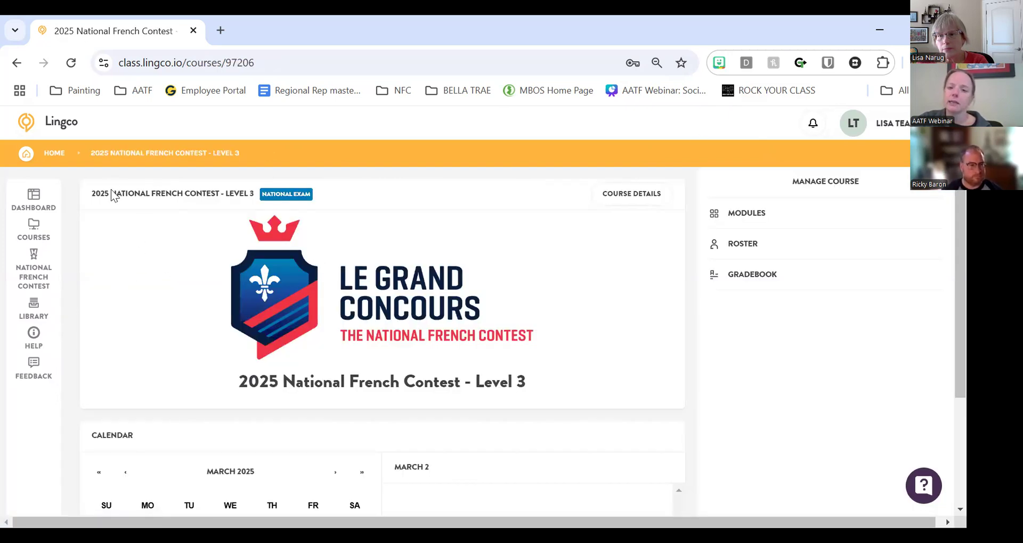
{"action": "left_click", "coordinate": [748, 216]}
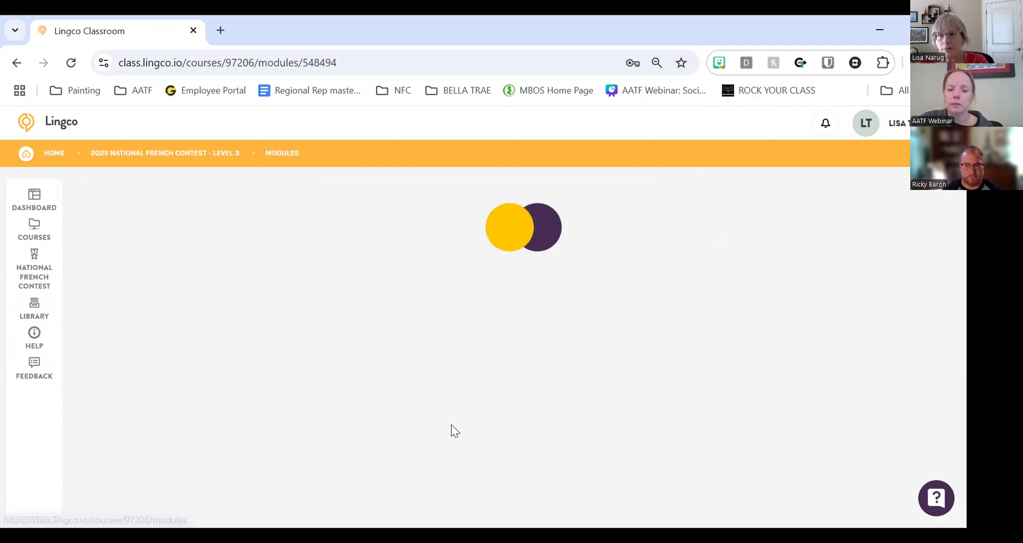
{"action": "scroll", "coordinate": [525, 222], "scroll_direction": "up", "scroll_amount": 1}
{"action": "scroll", "coordinate": [448, 306], "scroll_direction": "down", "scroll_amount": 1}
- Show the Division Questionnaire's availability, running 10/17/2024 12:00 AM to 04/08/2025
{"action": "left_click", "coordinate": [409, 291]}
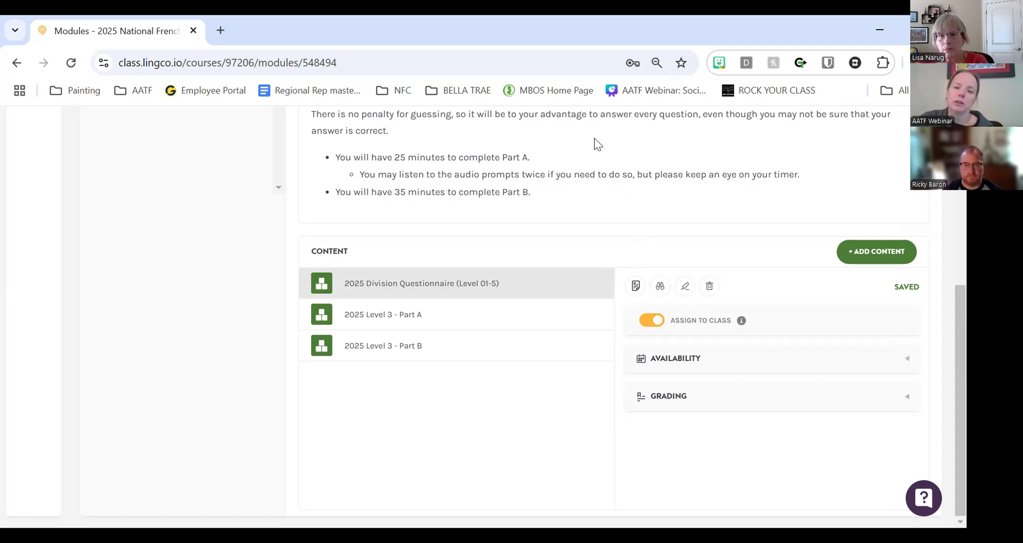
{"action": "scroll", "coordinate": [593, 139], "scroll_direction": "up", "scroll_amount": 5}
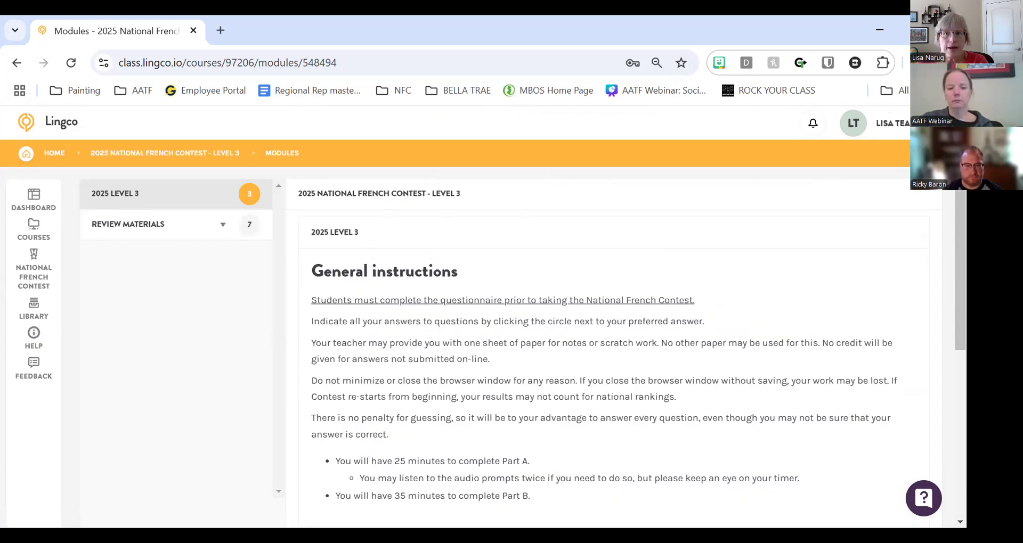
{"action": "scroll", "coordinate": [552, 236], "scroll_direction": "down", "scroll_amount": 4}
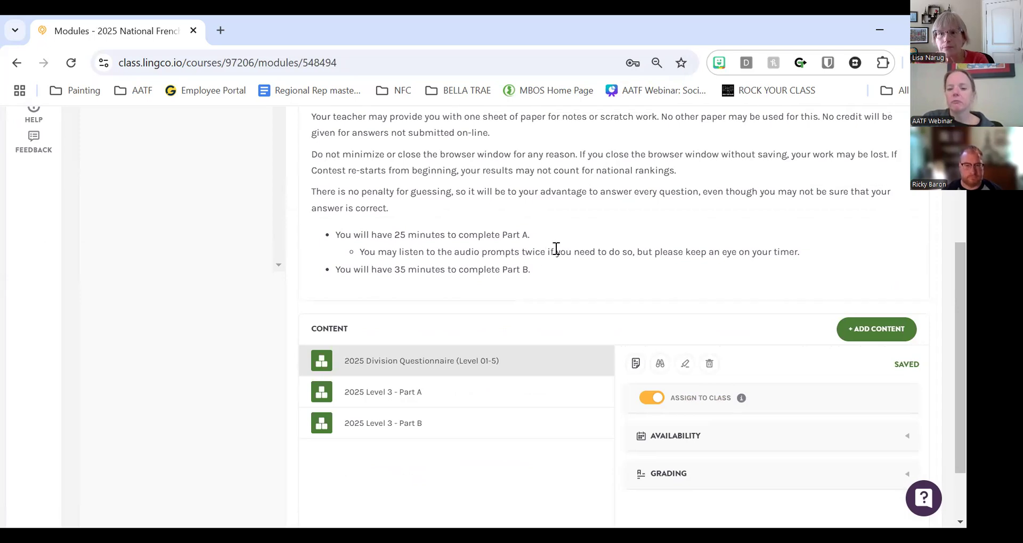
{"action": "scroll", "coordinate": [558, 226], "scroll_direction": "down", "scroll_amount": 1}
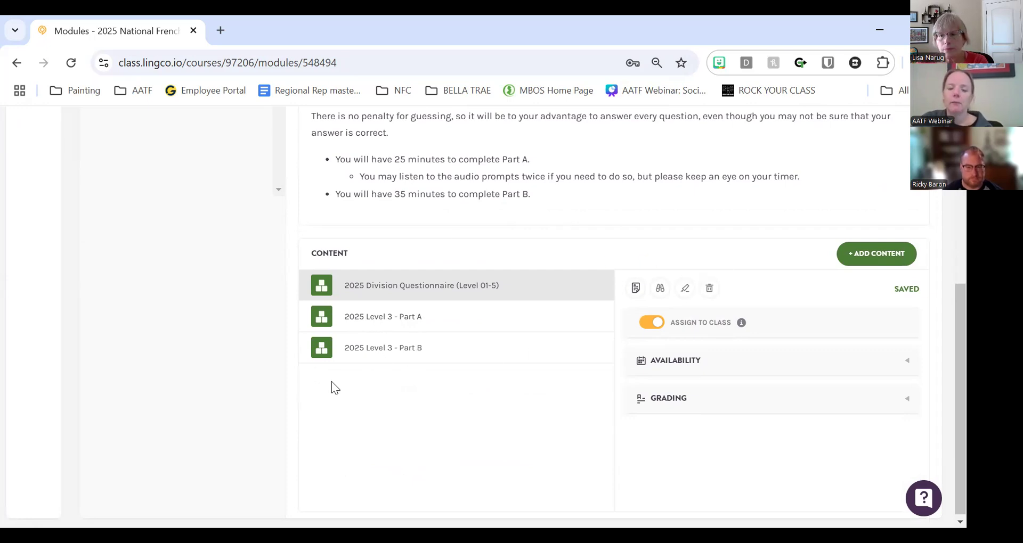
{"action": "left_click", "coordinate": [668, 365]}
{"action": "scroll", "coordinate": [520, 413], "scroll_direction": "down", "scroll_amount": 1}
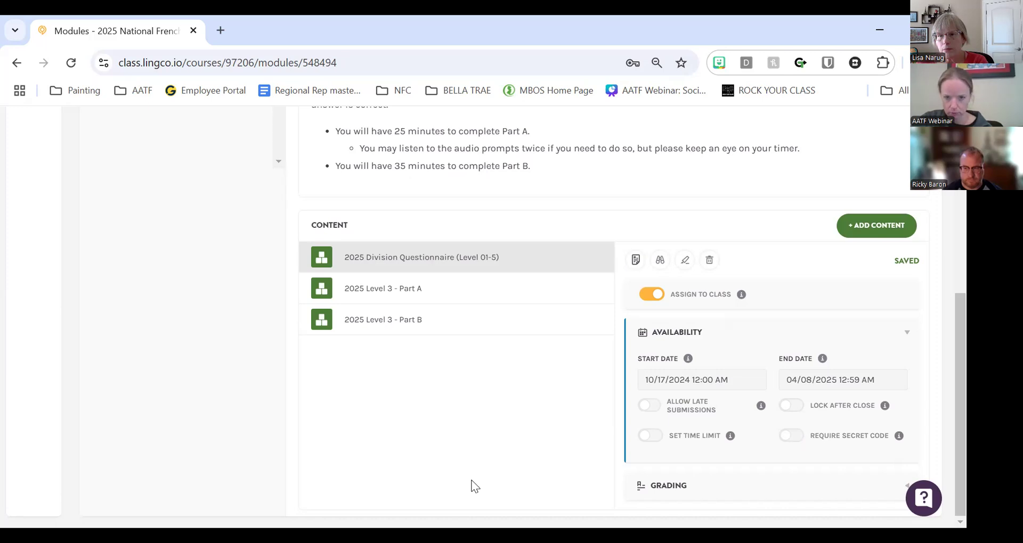
- Open 2025 Level 3 - Part A settings and enter a new required secret code
{"action": "left_click", "coordinate": [415, 292]}
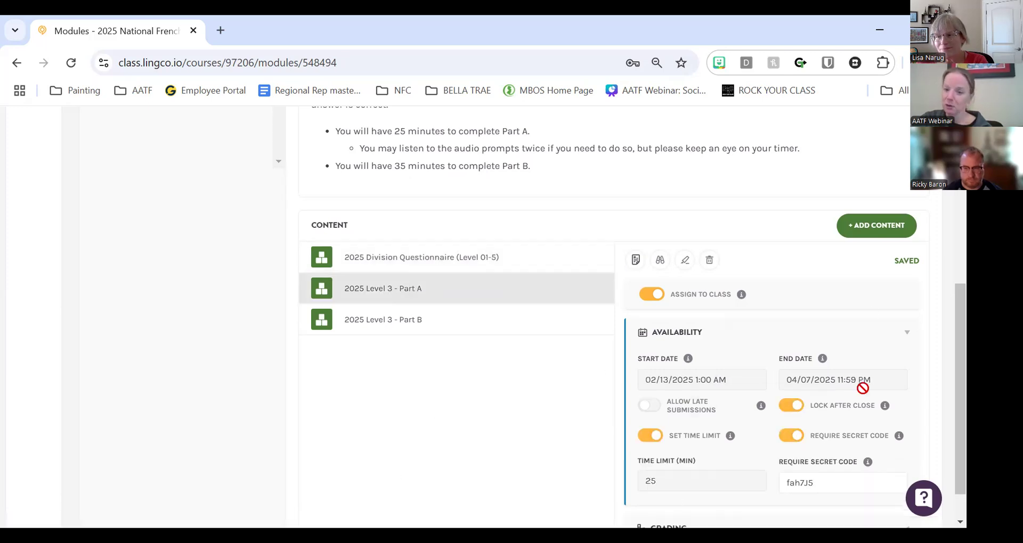
{"action": "scroll", "coordinate": [393, 308], "scroll_direction": "down", "scroll_amount": 1}
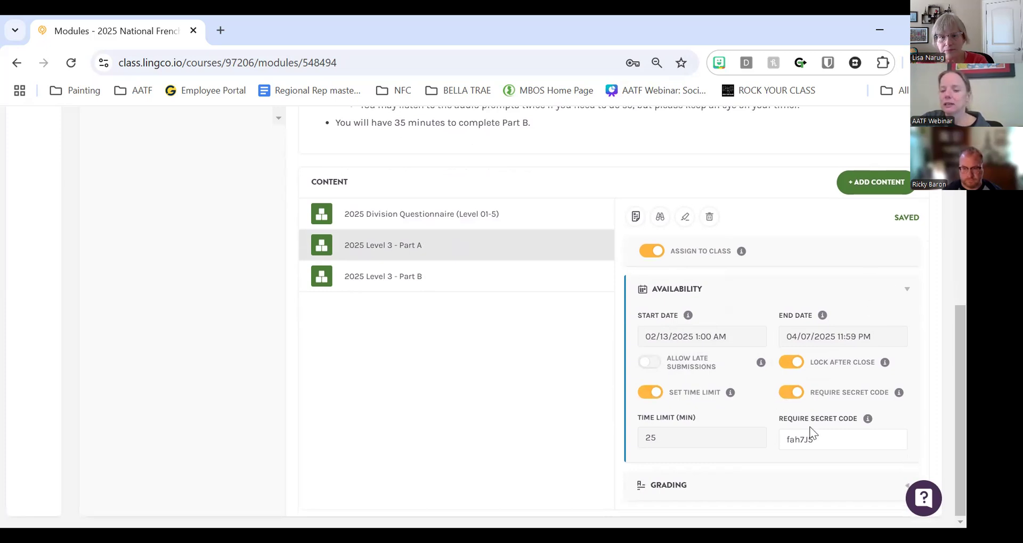
{"action": "double_click", "coordinate": [829, 434]}
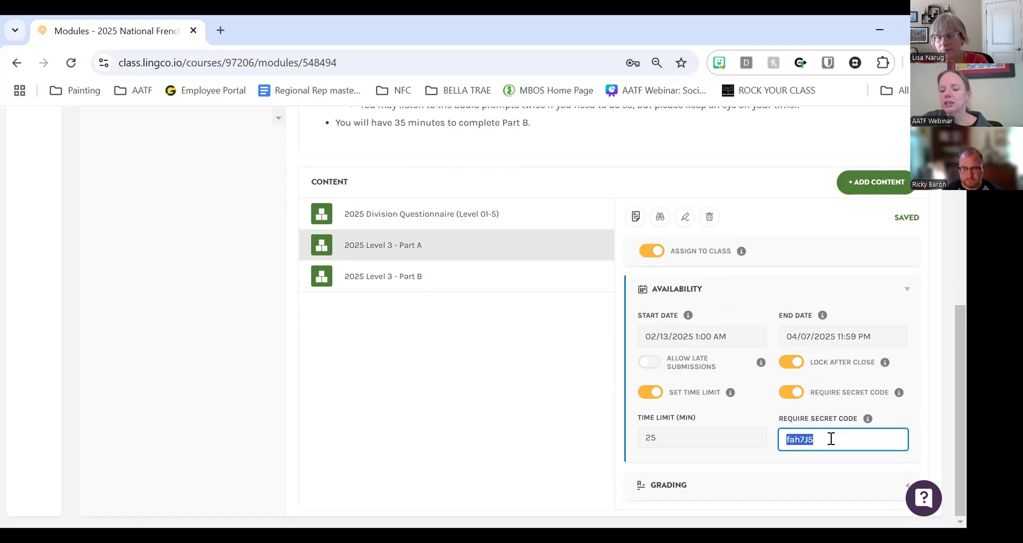
{"action": "mouse_move", "coordinate": [870, 420]}
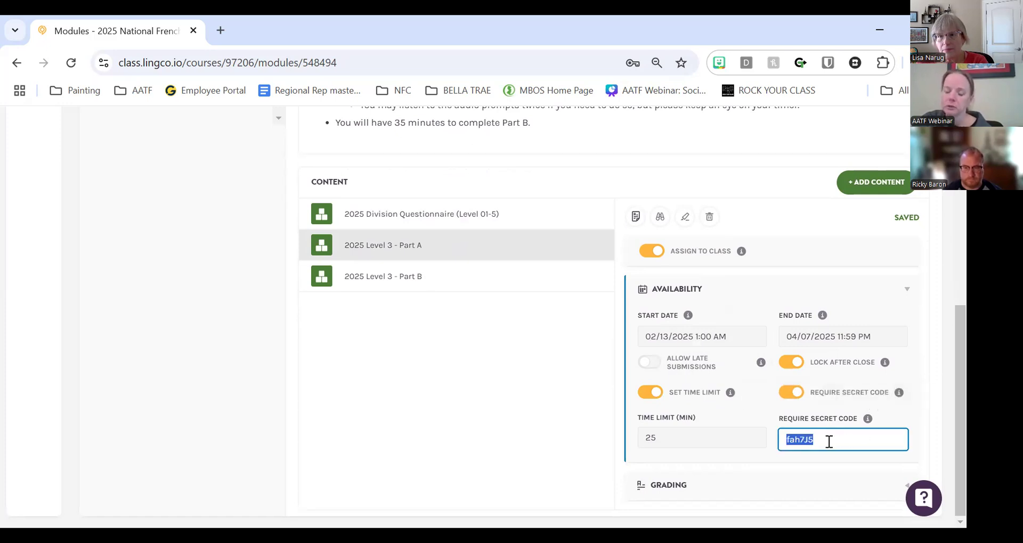
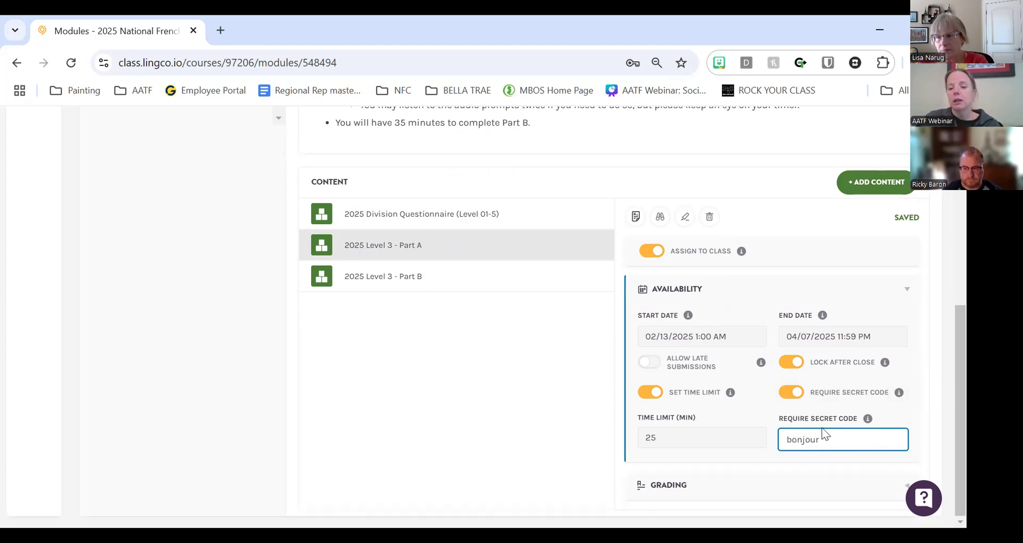
{"action": "left_click", "coordinate": [760, 460]}
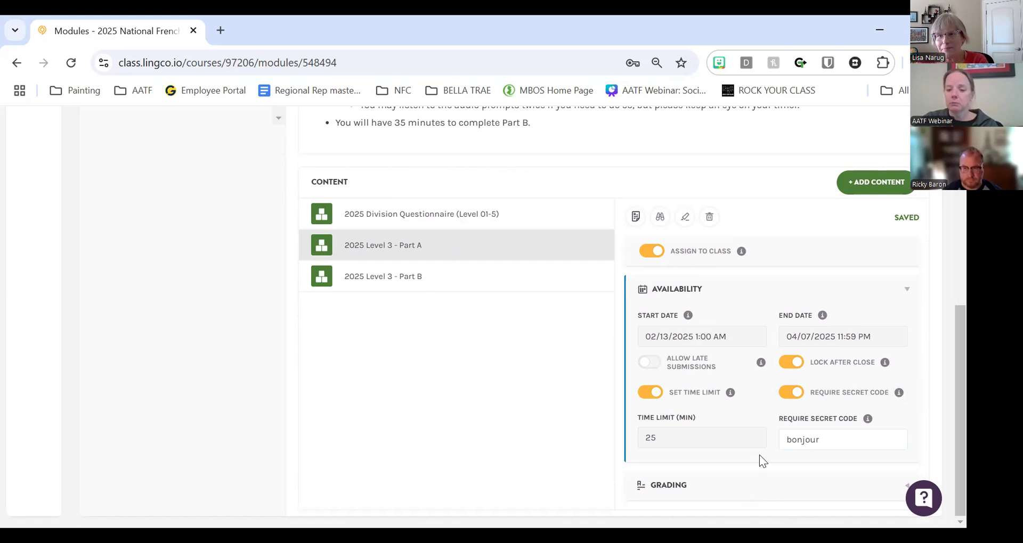
- Replace Part A's secret code with another new code, then show Part B's settings
{"action": "double_click", "coordinate": [835, 438]}
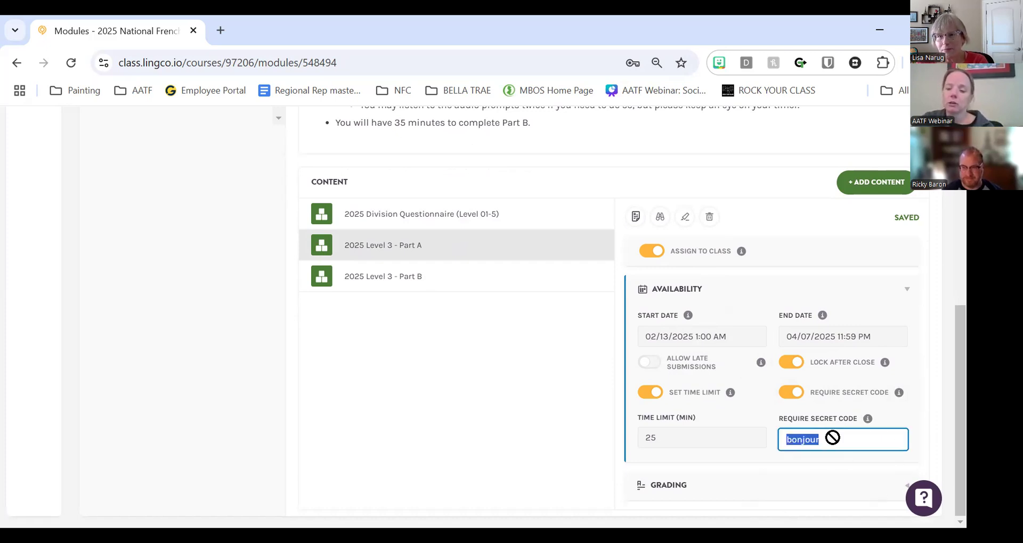
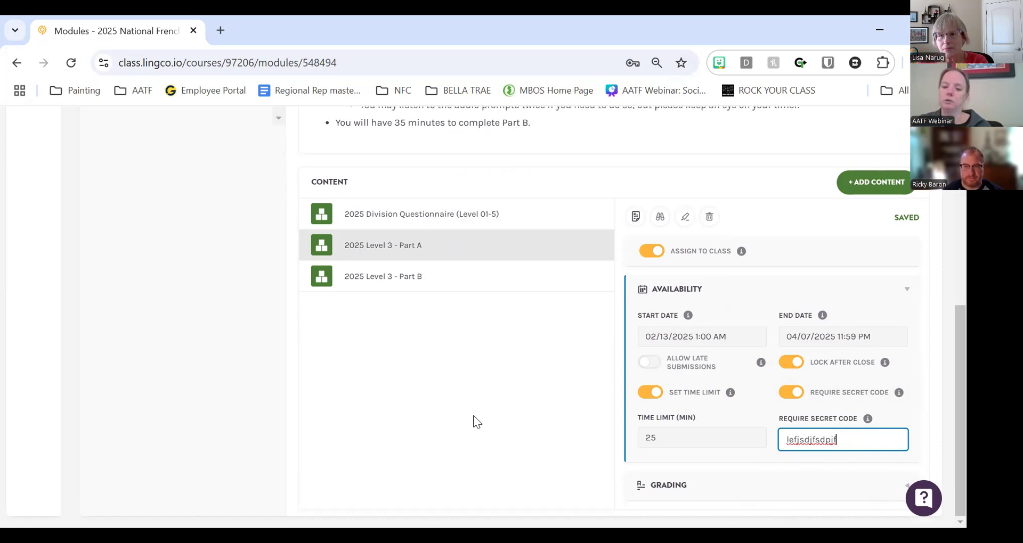
{"action": "left_click", "coordinate": [511, 348]}
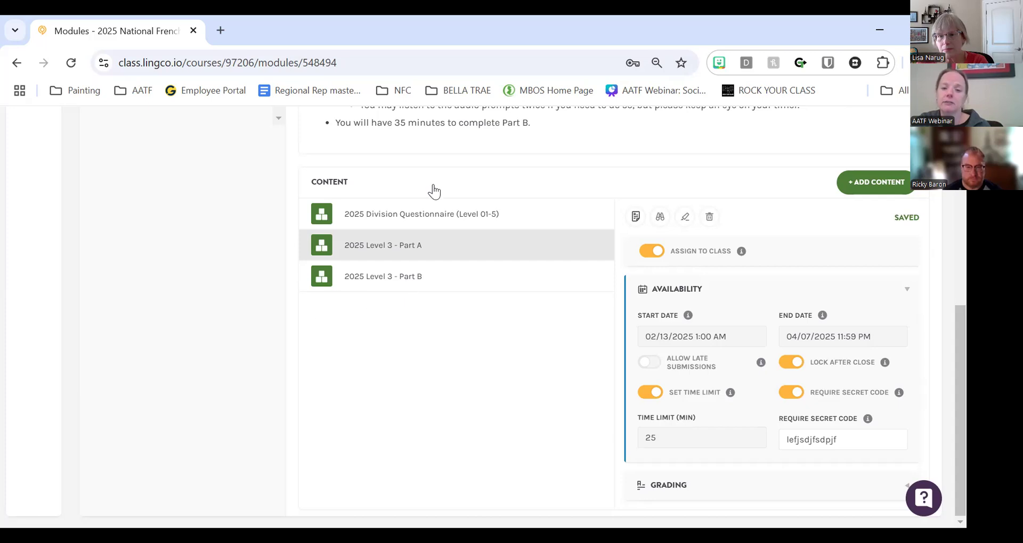
{"action": "left_click", "coordinate": [364, 275]}
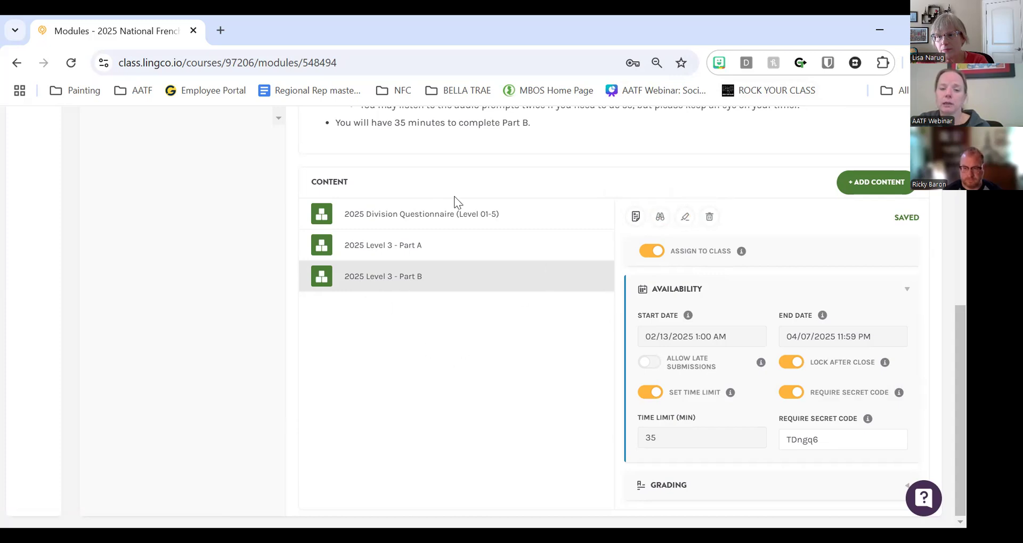
- Reselect Part B and open its submissions, which returns a 'Something went wrong' error
{"action": "left_click", "coordinate": [434, 216]}
{"action": "left_click", "coordinate": [369, 319]}
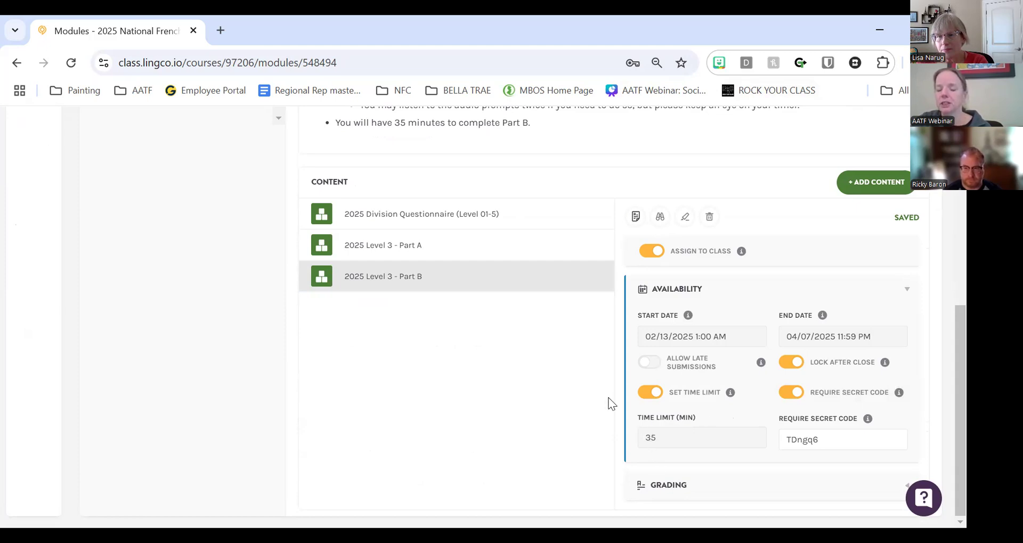
{"action": "left_click", "coordinate": [629, 219]}
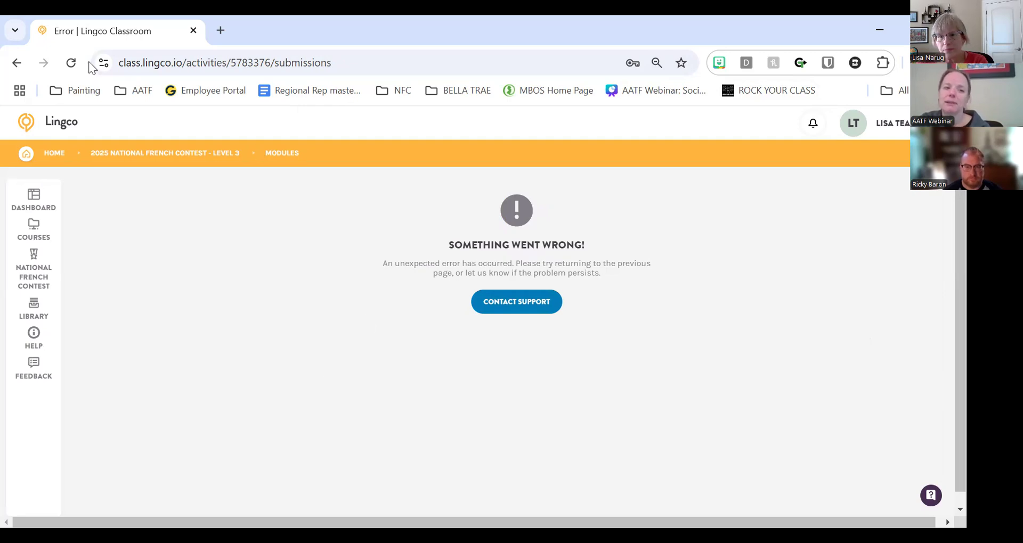
- Reload the failed page and open the 2024 Sample Contest course
{"action": "left_click", "coordinate": [71, 65]}
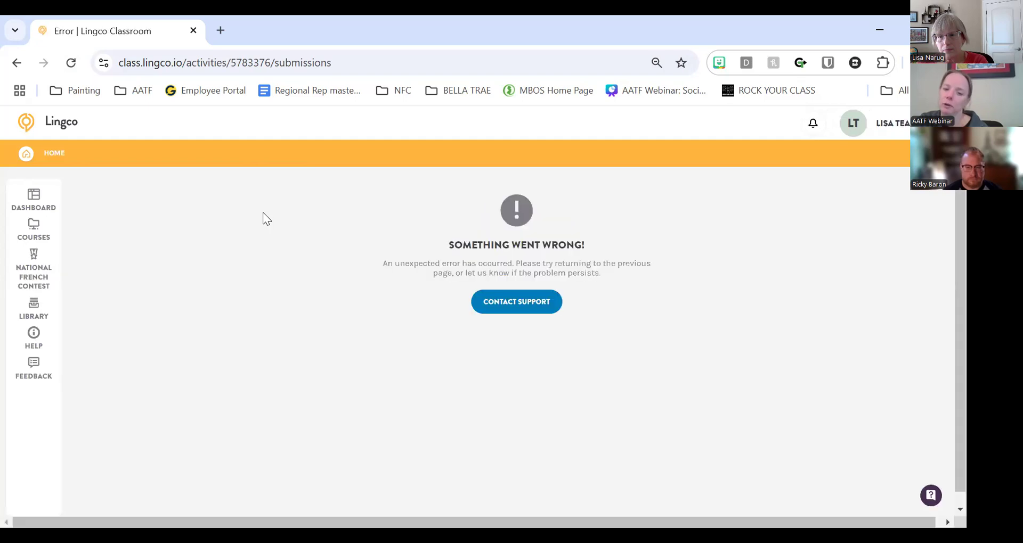
{"action": "left_click", "coordinate": [71, 63]}
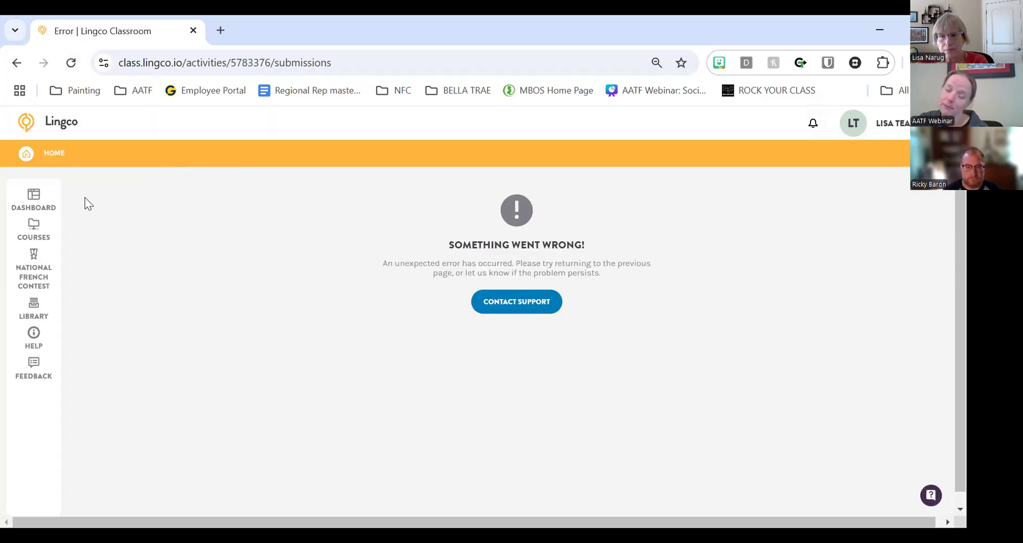
{"action": "left_click", "coordinate": [40, 240]}
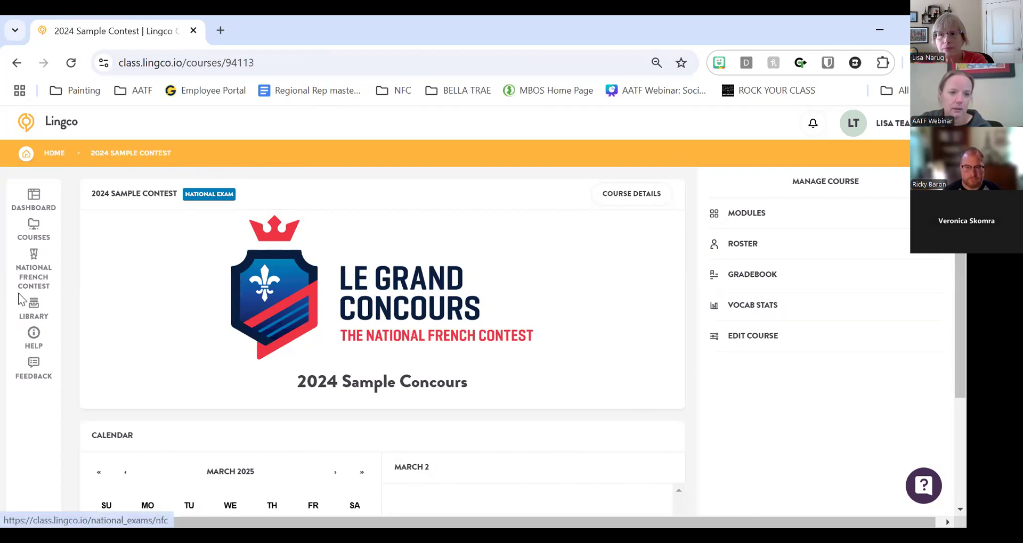
- Open the 2025 Level 01/MS1 course modules and view its general instructions
{"action": "left_click", "coordinate": [30, 278]}
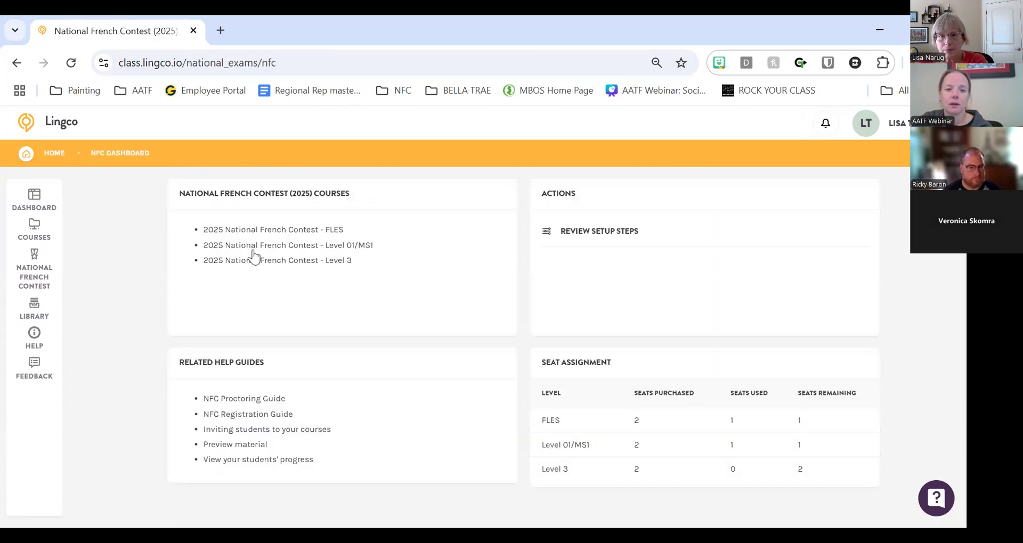
{"action": "left_click", "coordinate": [256, 258]}
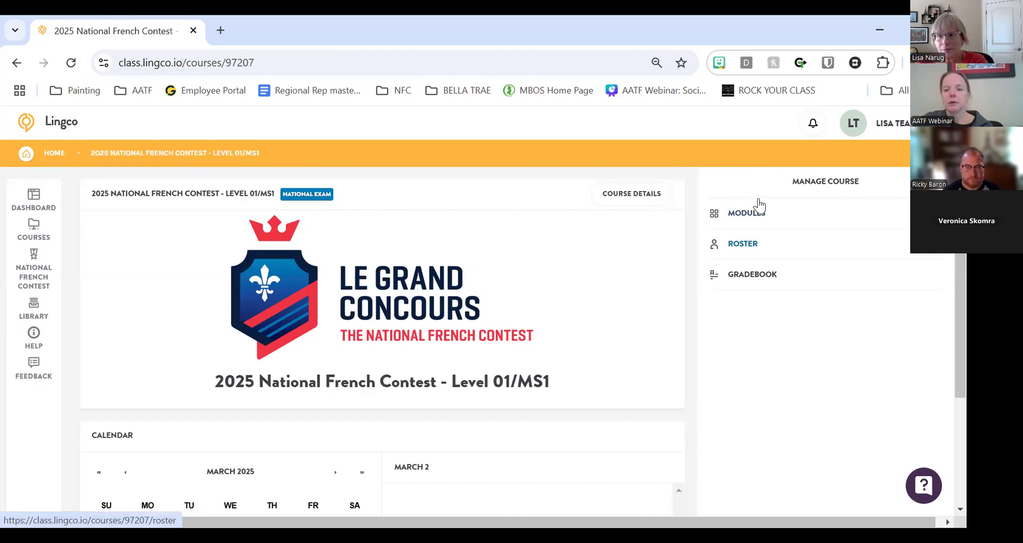
{"action": "left_click", "coordinate": [749, 211]}
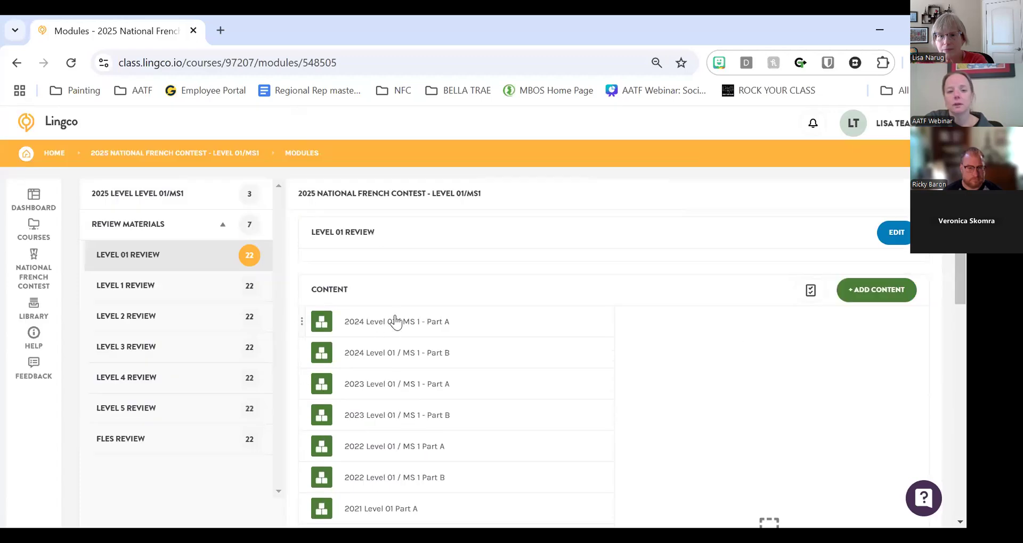
{"action": "left_click", "coordinate": [148, 203]}
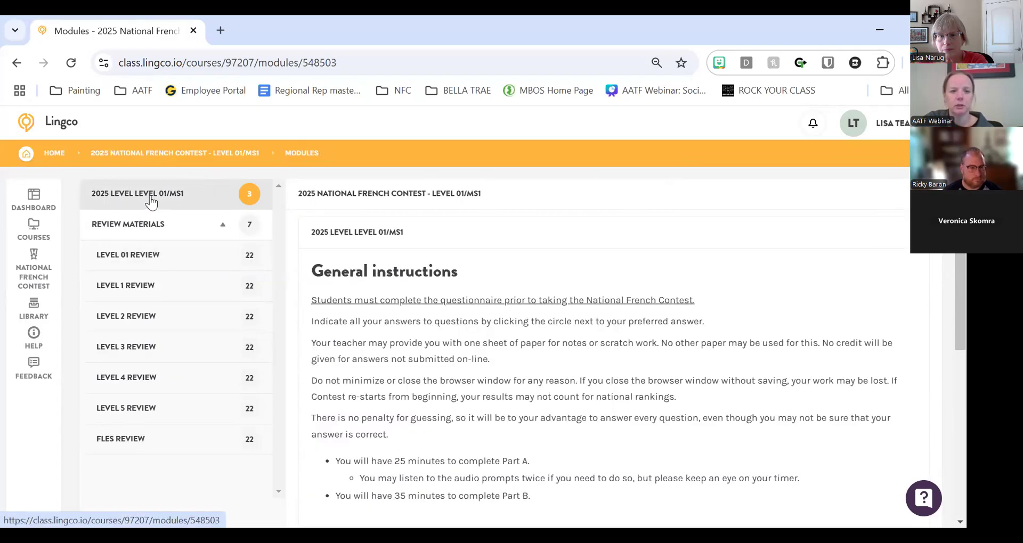
- Reopen Level 01/MS1 from the dashboard and show its gradebook of 157 assignments
{"action": "left_click", "coordinate": [32, 264]}
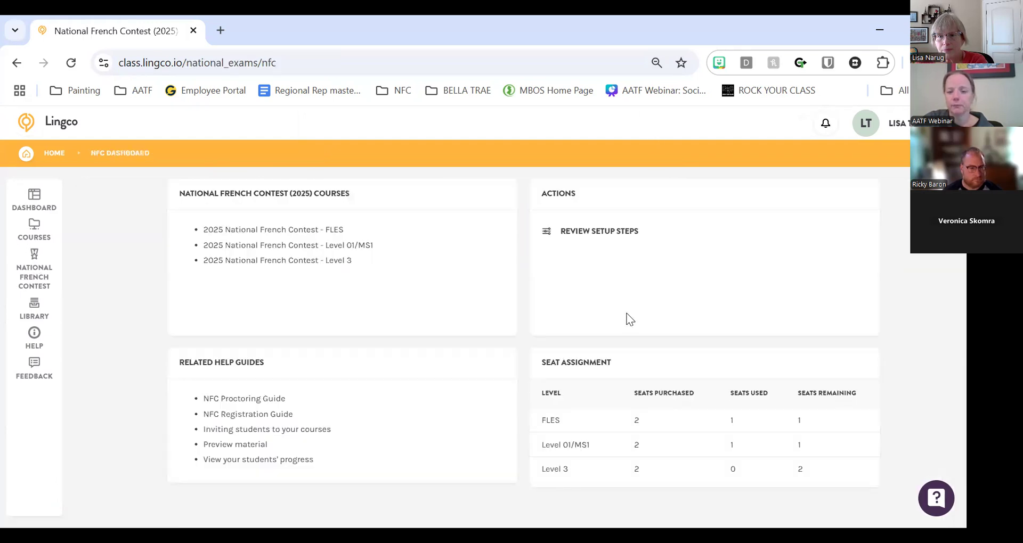
{"action": "left_click", "coordinate": [330, 246]}
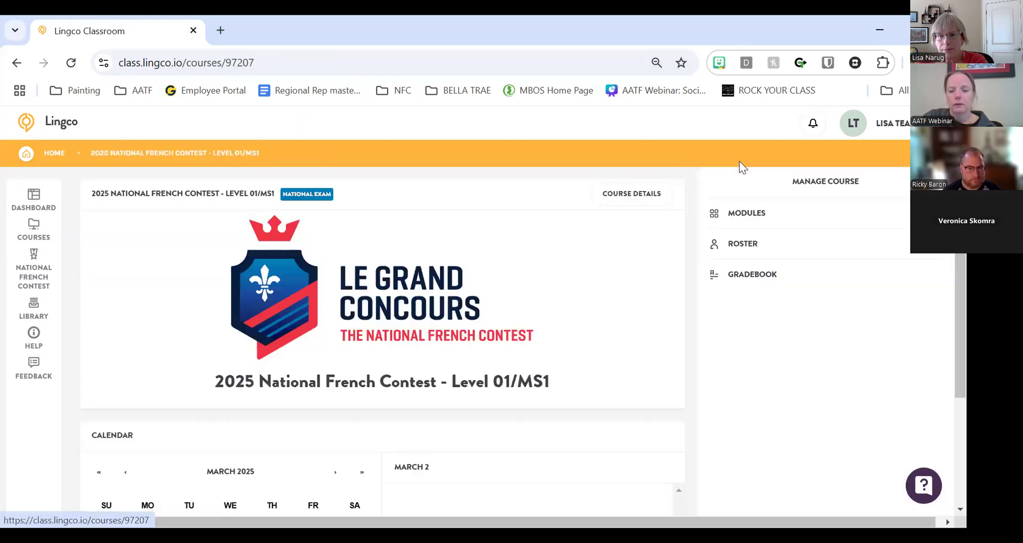
{"action": "left_click", "coordinate": [752, 275]}
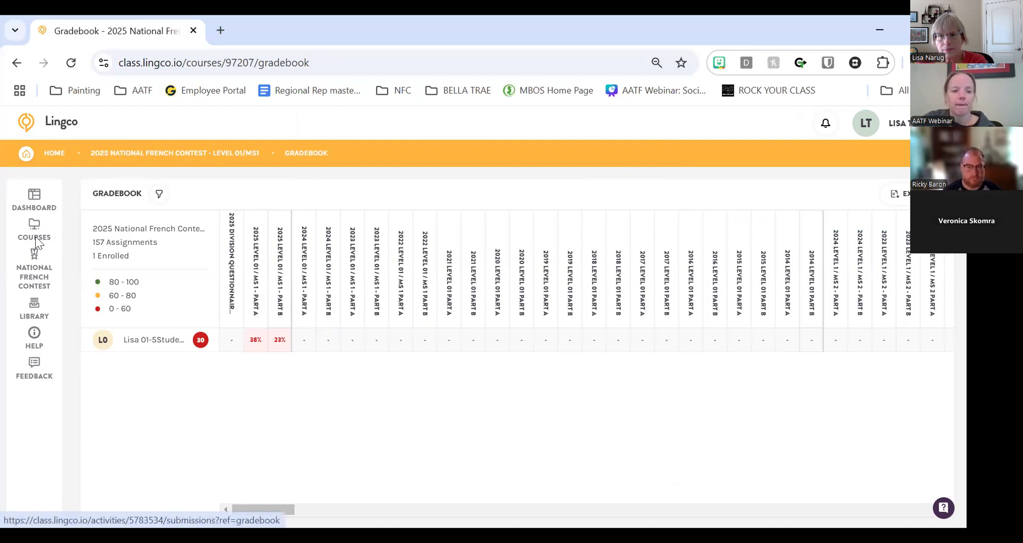
- View the student's enrollment and coursework page, then reopen the Level 01/MS1 course
{"action": "left_click", "coordinate": [144, 341]}
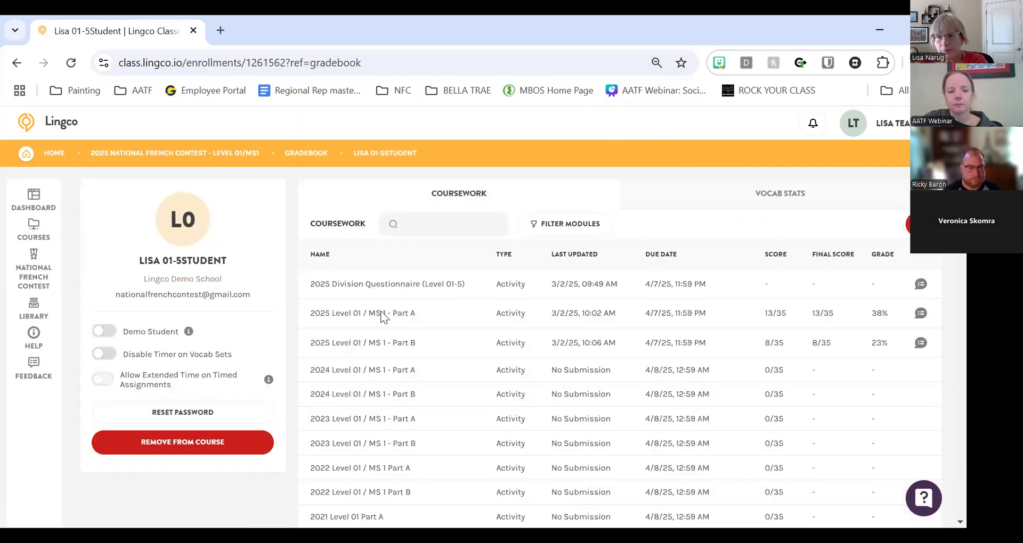
{"action": "left_click", "coordinate": [30, 285]}
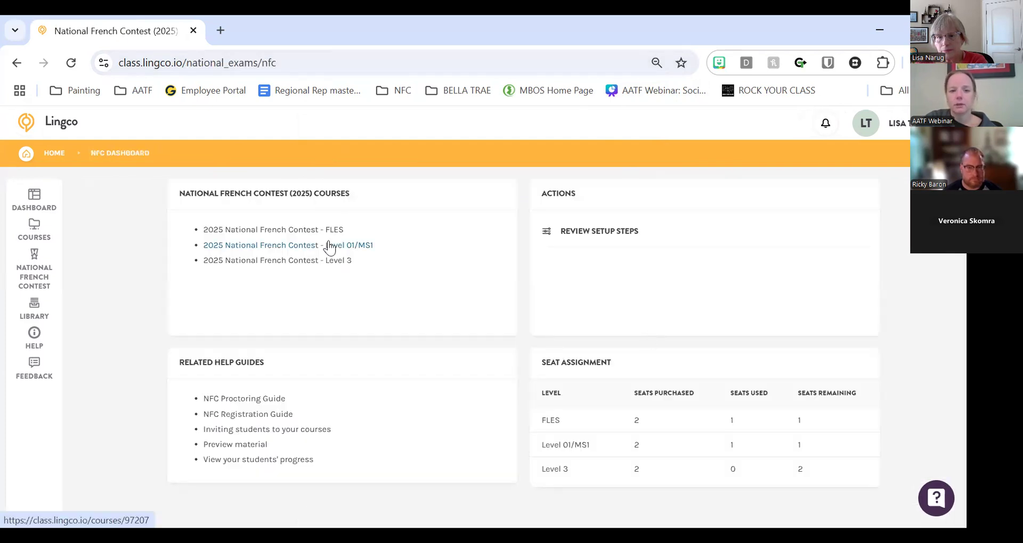
{"action": "left_click", "coordinate": [326, 245]}
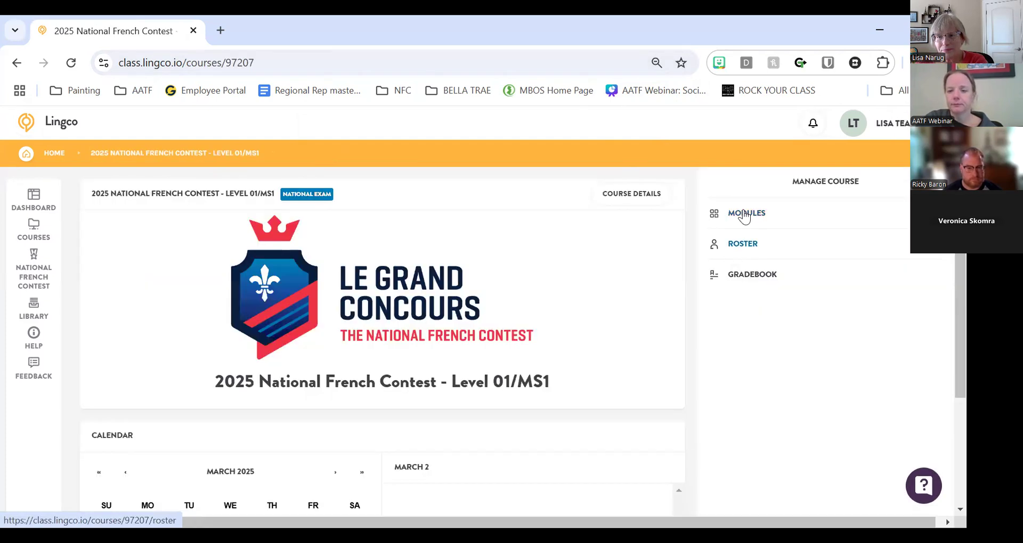
- Open Part B's submissions: one submission, 13 tracked events, scoring 8/35 (23%)
{"action": "left_click", "coordinate": [746, 213]}
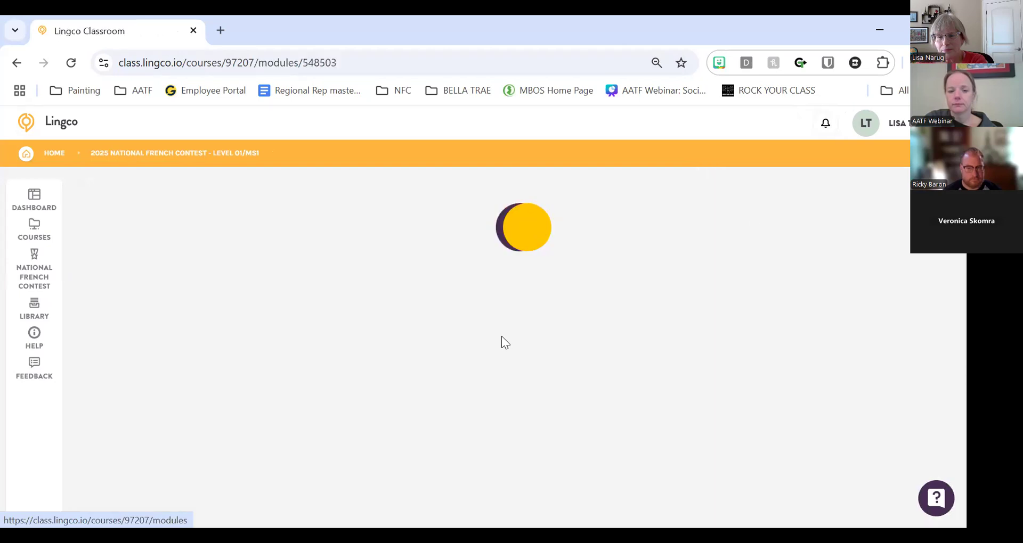
{"action": "scroll", "coordinate": [451, 353], "scroll_direction": "down", "scroll_amount": 3}
{"action": "scroll", "coordinate": [451, 353], "scroll_direction": "down", "scroll_amount": 3}
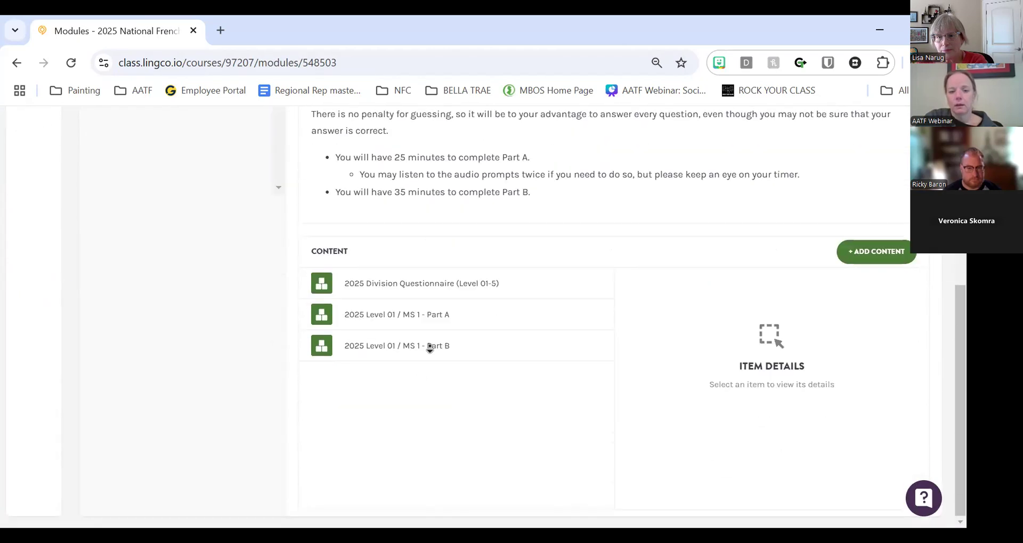
{"action": "left_click", "coordinate": [408, 353]}
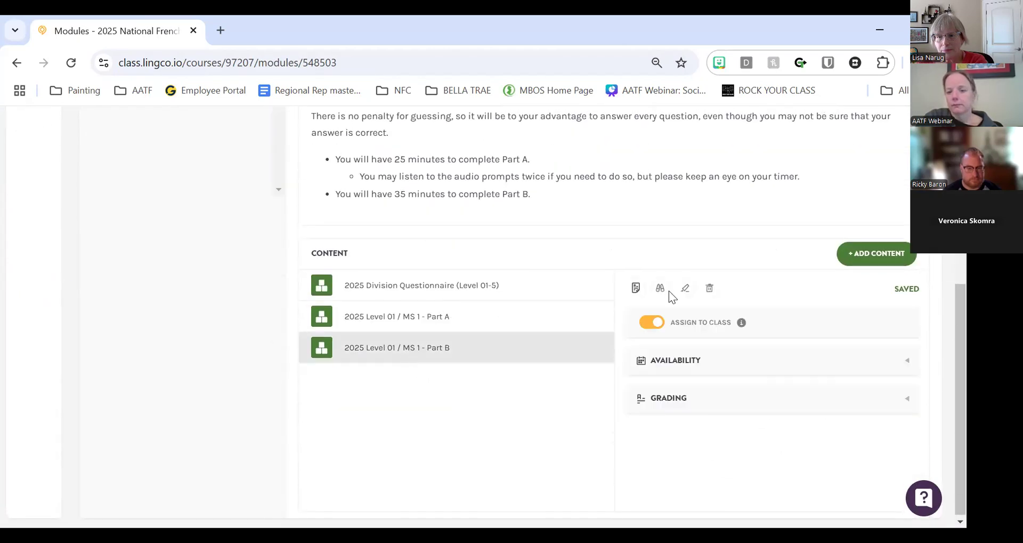
{"action": "left_click", "coordinate": [636, 288]}
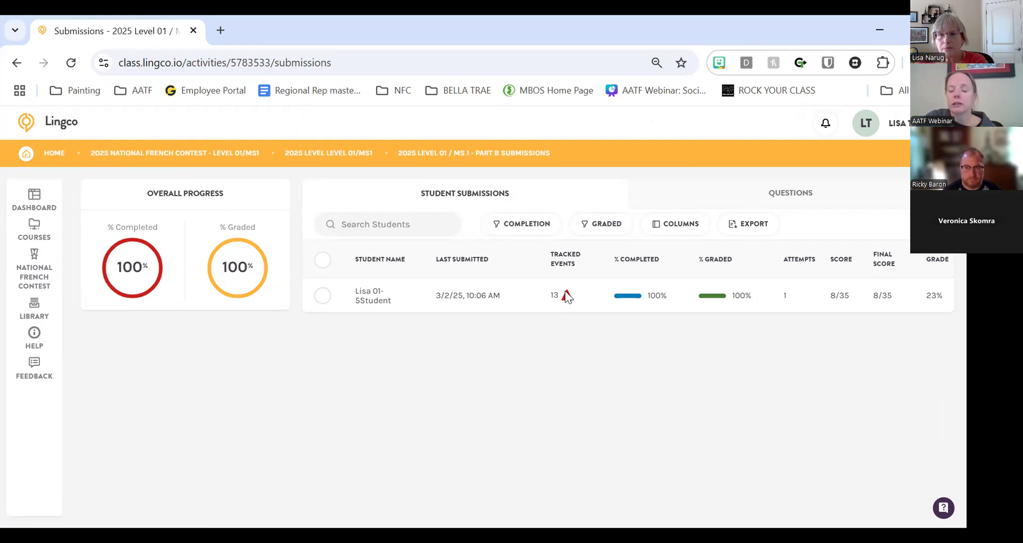
- List the student's 13 tracked events and view both page-translation evidence screenshots
{"action": "left_click", "coordinate": [566, 296]}
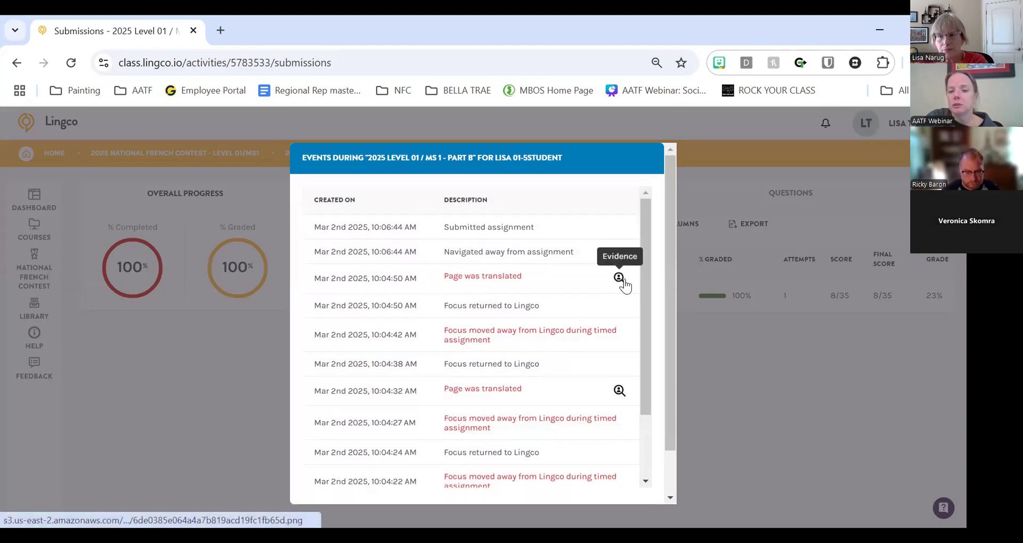
{"action": "left_click", "coordinate": [620, 279]}
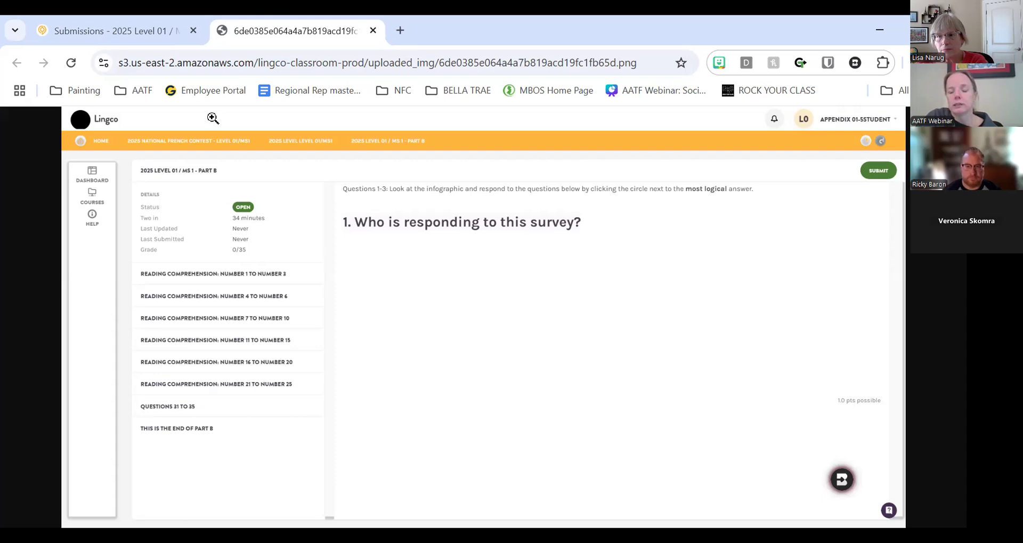
{"action": "left_click", "coordinate": [177, 39]}
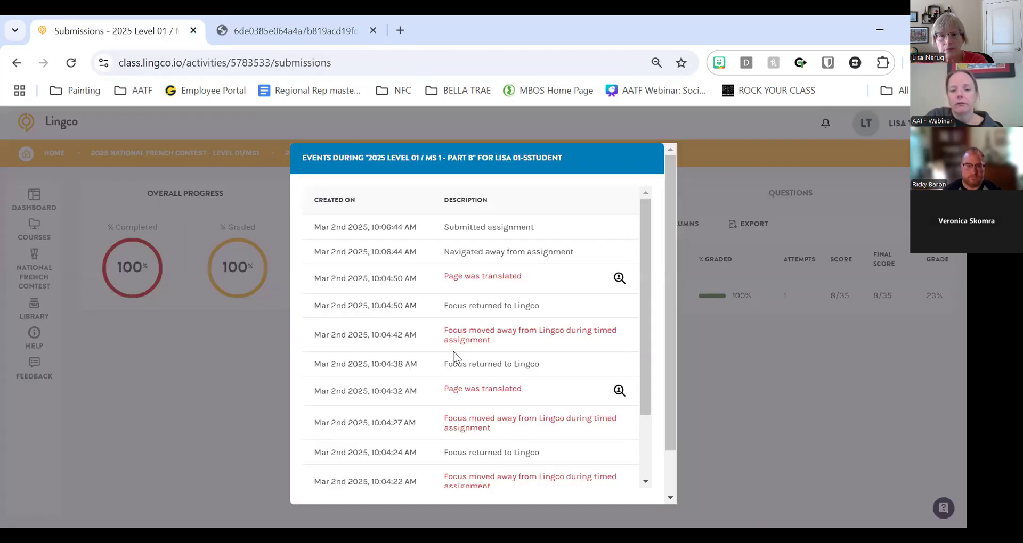
{"action": "scroll", "coordinate": [445, 325], "scroll_direction": "down", "scroll_amount": 1}
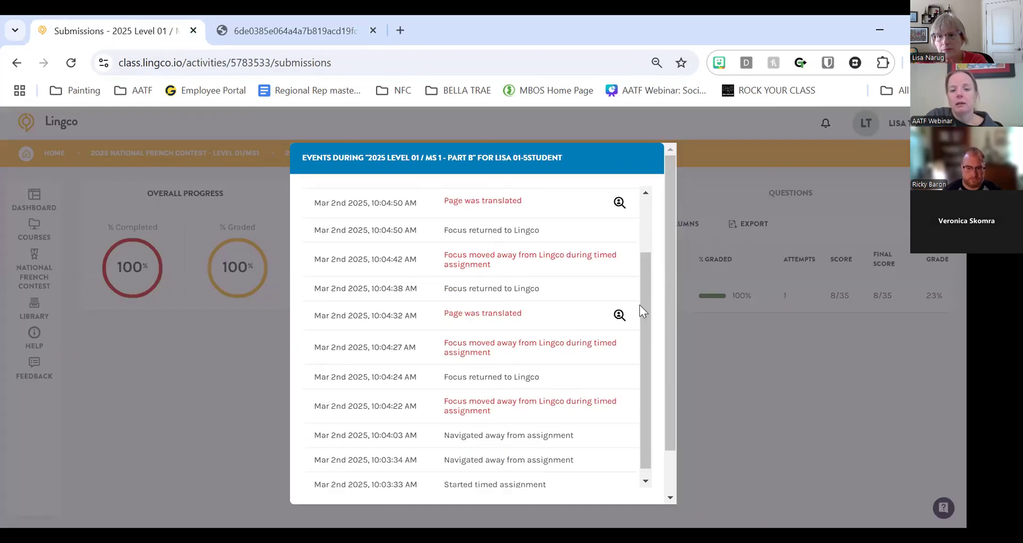
{"action": "left_click", "coordinate": [619, 315]}
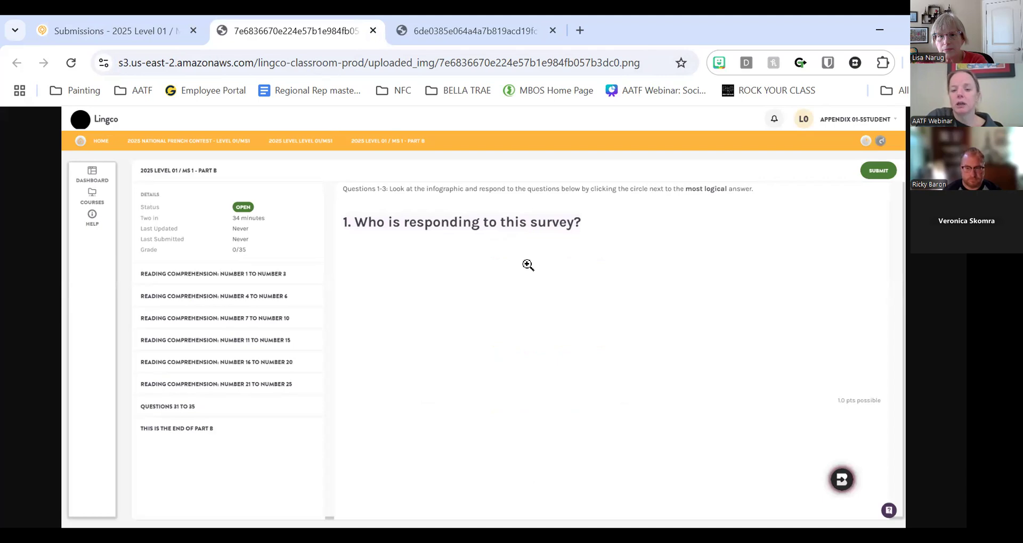
- Close both evidence screenshot tabs and the tracked events list
{"action": "left_click", "coordinate": [373, 36]}
{"action": "left_click", "coordinate": [373, 36]}
{"action": "scroll", "coordinate": [501, 330], "scroll_direction": "up", "scroll_amount": 1}
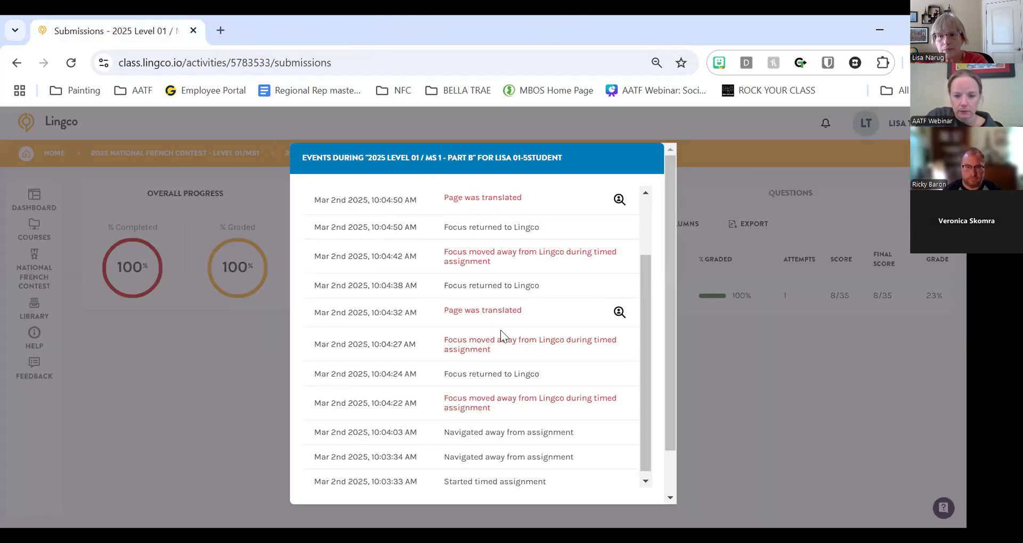
{"action": "scroll", "coordinate": [362, 290], "scroll_direction": "up", "scroll_amount": 1}
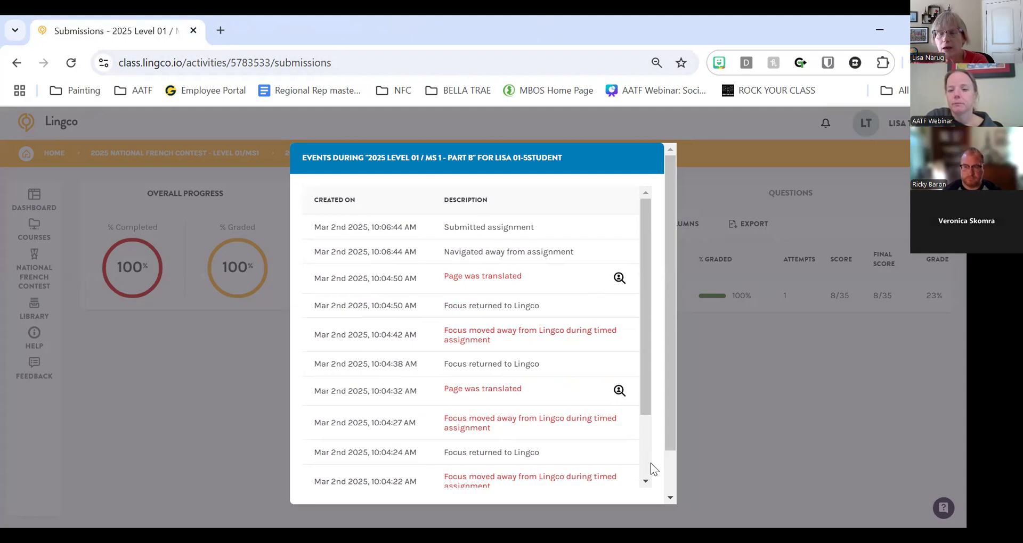
{"action": "left_click", "coordinate": [713, 373]}
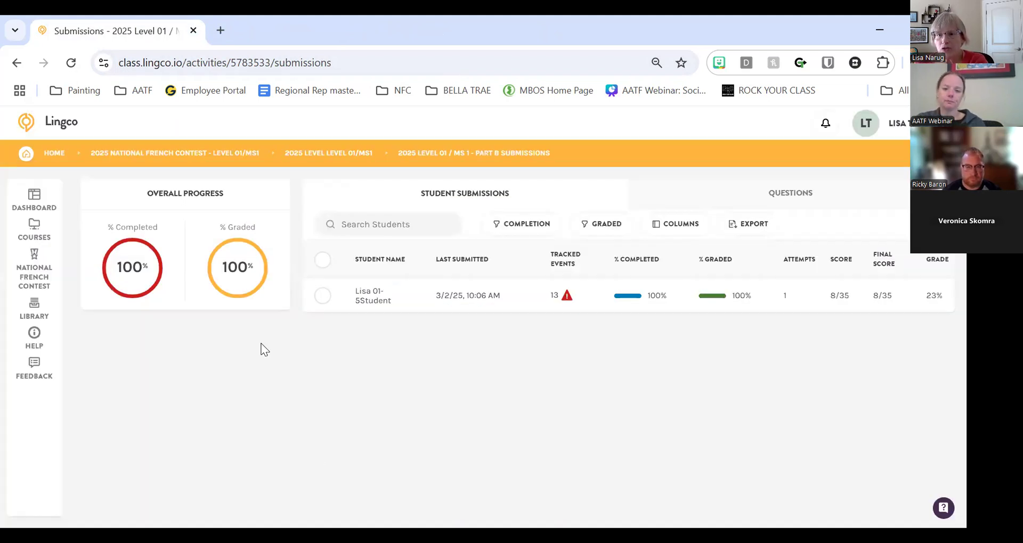